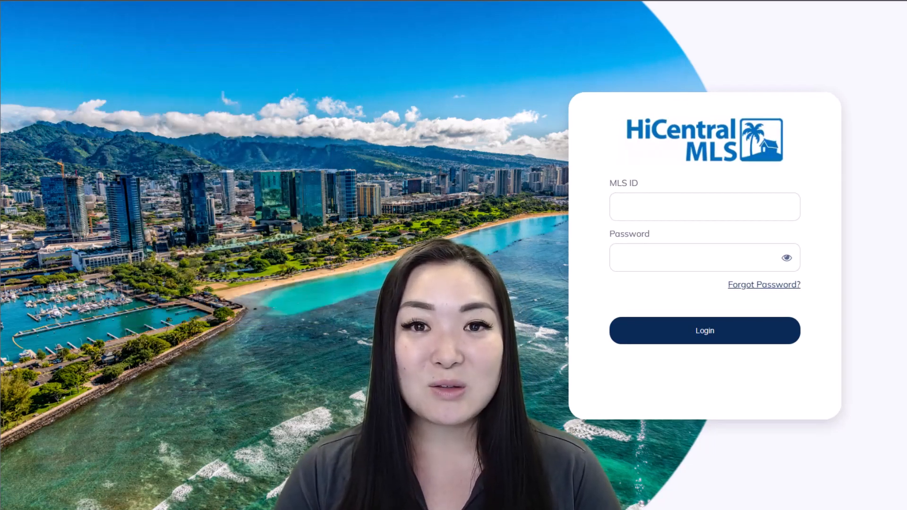
Sign in to HiCentral MLS with the agent's MLS ID and password
left_click(693, 213)
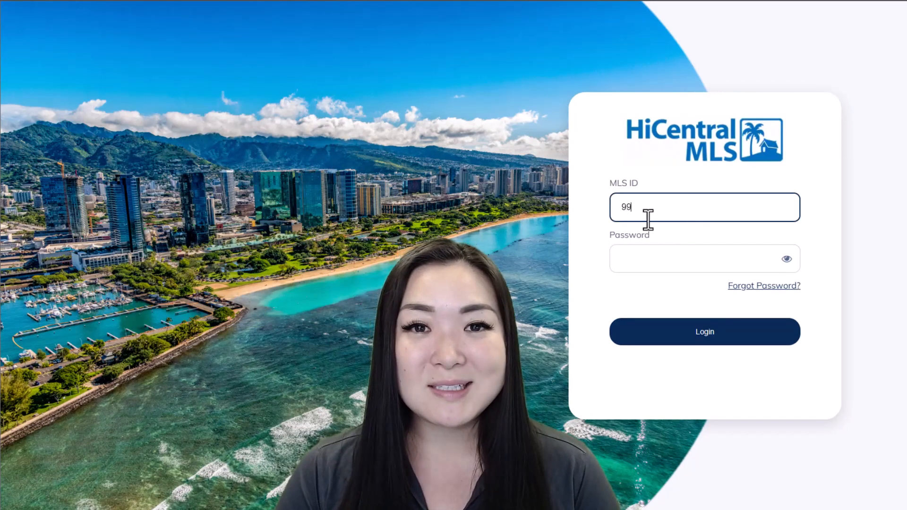
key("Tab")
type("•••••")
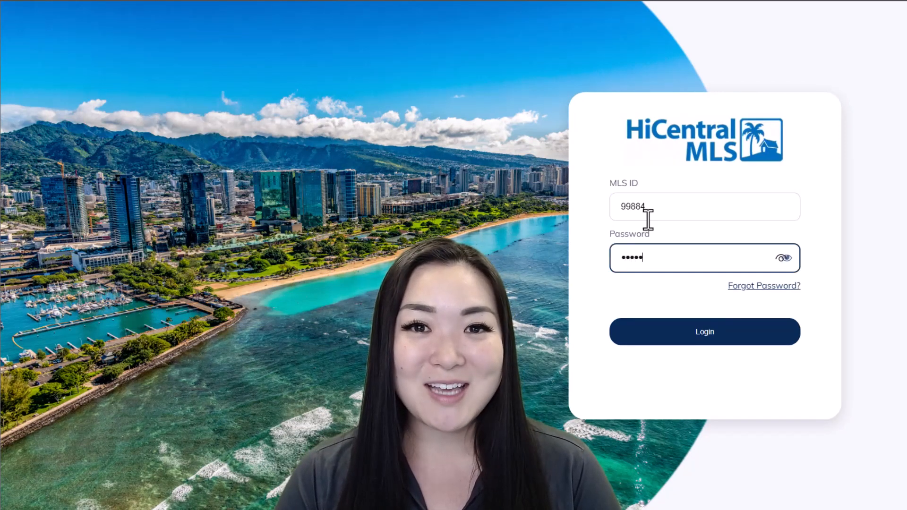
type("••••••")
key("Return")
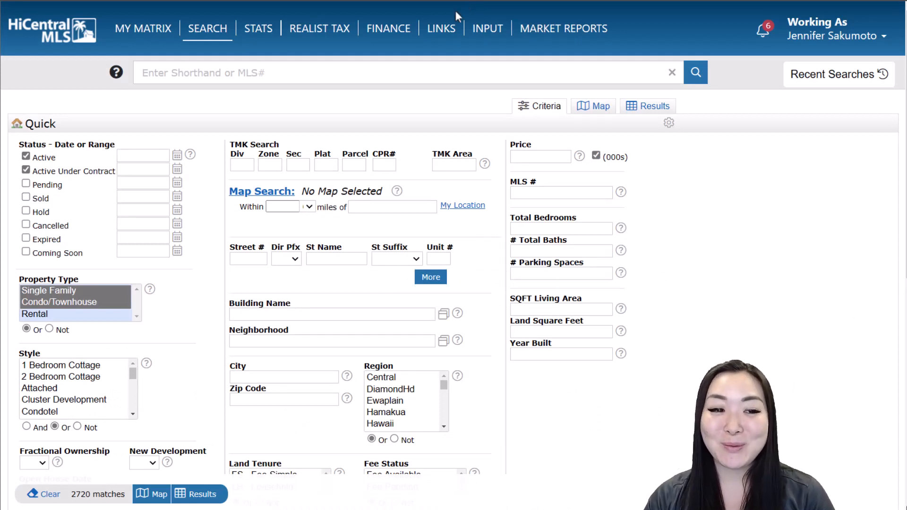
Drop Active Under Contract, include Coming Soon, and set the neighborhood to KAKAAKO
left_click(26, 169)
left_click(27, 253)
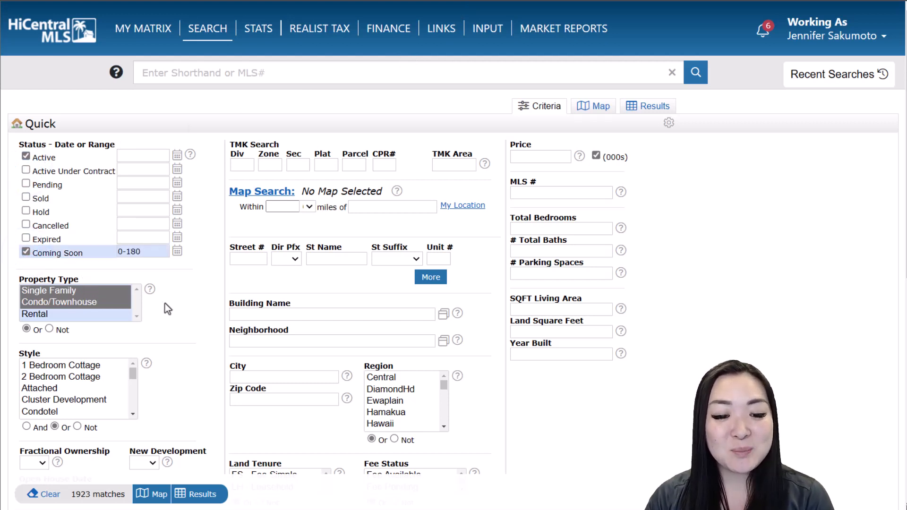
left_click(253, 341)
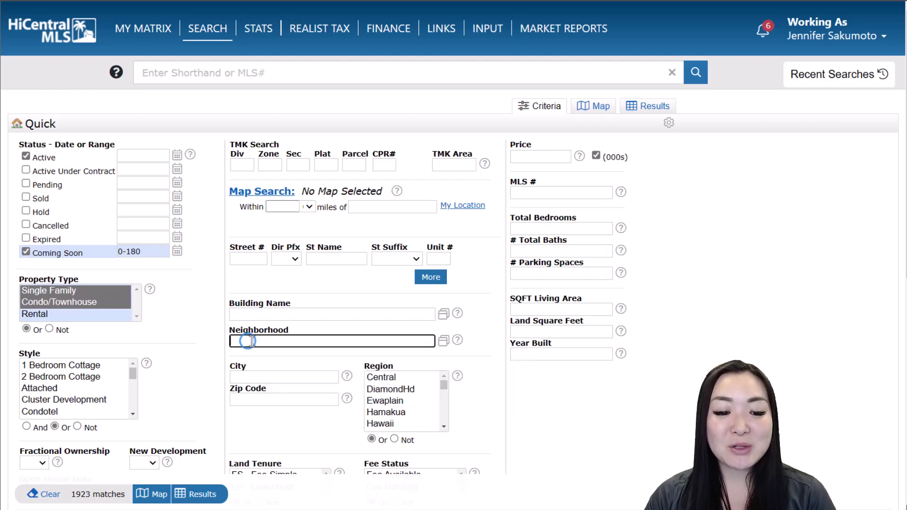
type("kaka")
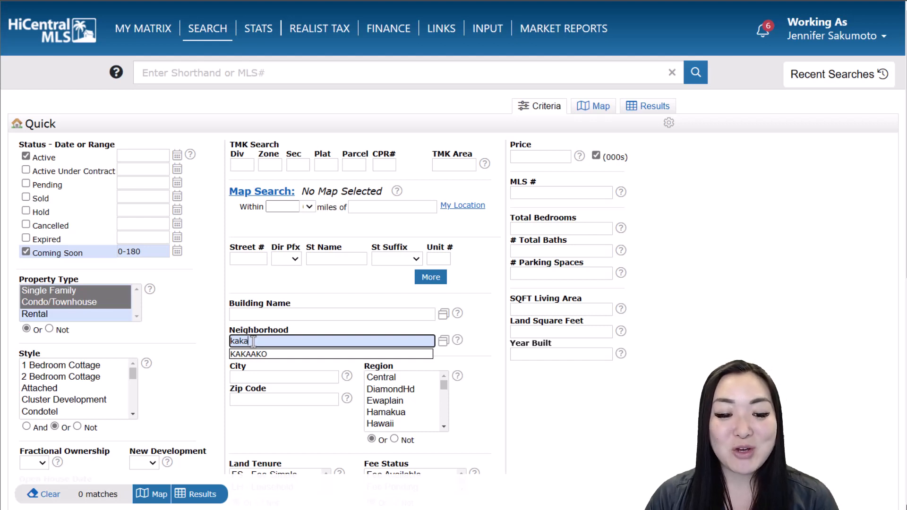
left_click(280, 354)
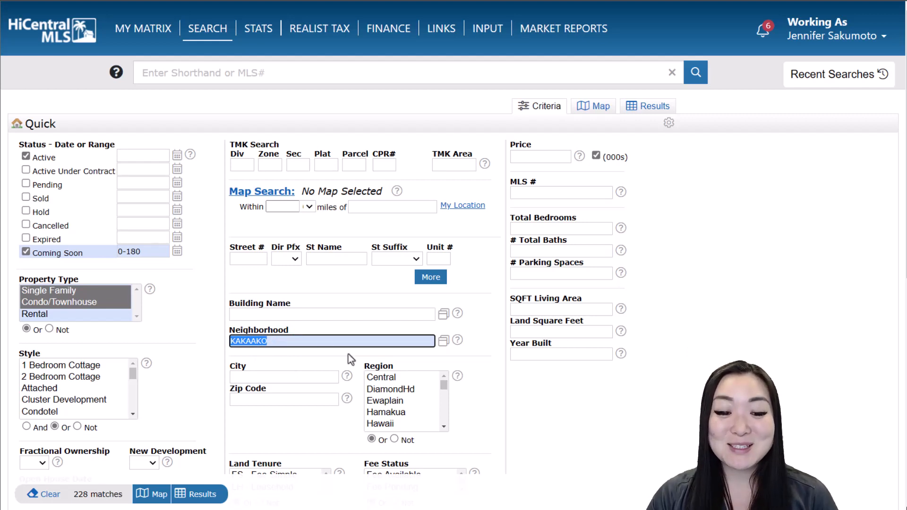
Add ALA MOANA as a second neighborhood alongside KAKAAKO
left_click(308, 343)
key("Right")
type(", ")
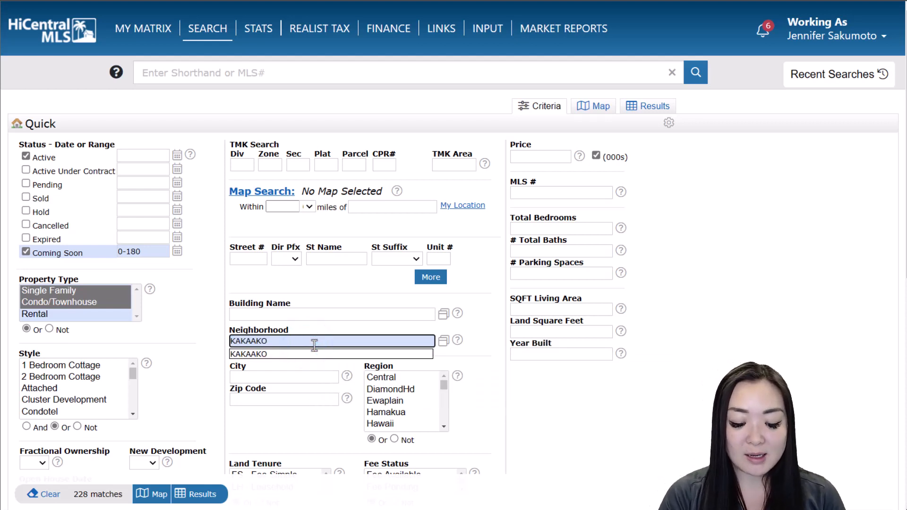
type("ala")
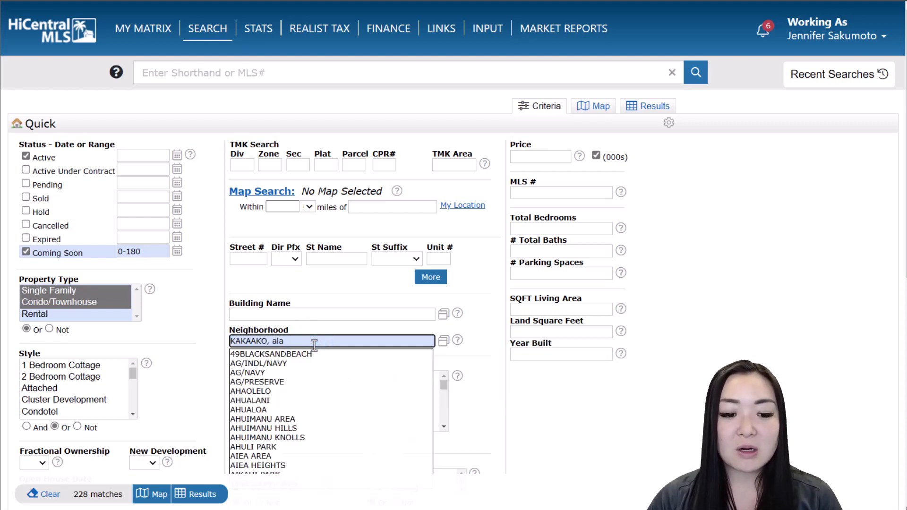
left_click(303, 354)
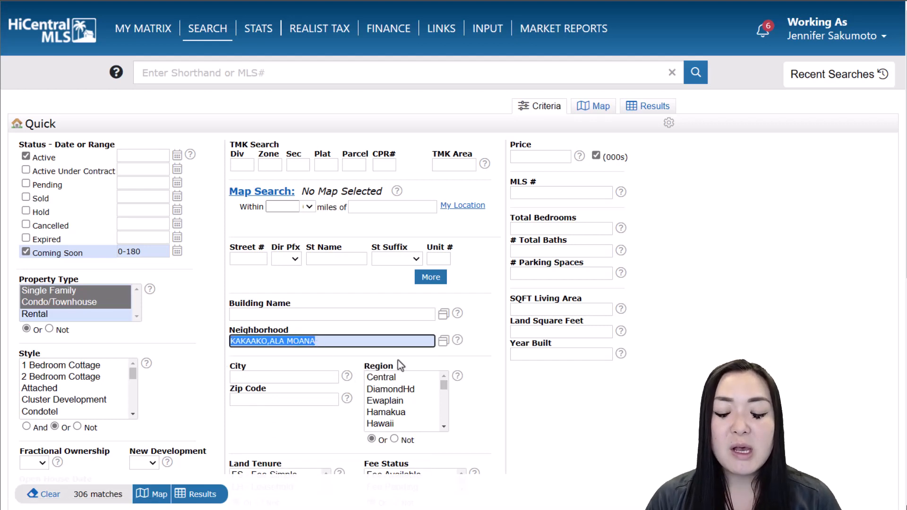
left_click(561, 155)
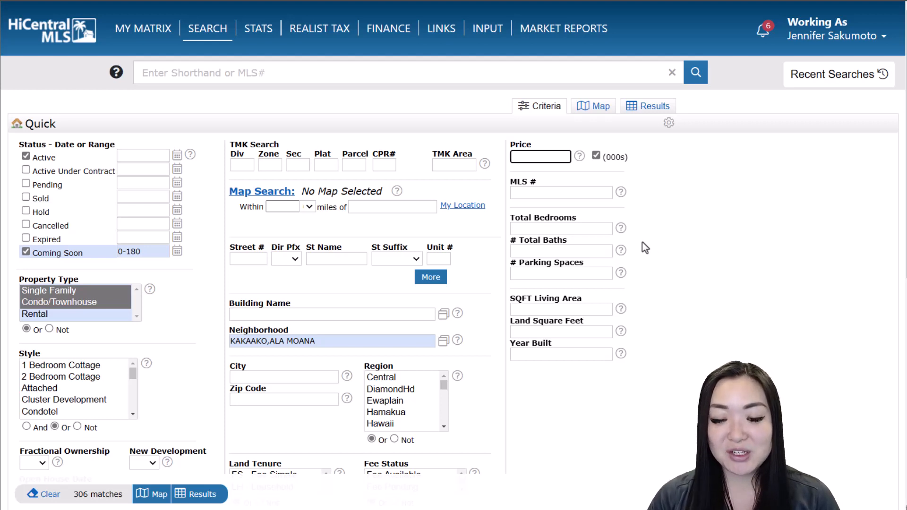
Set Price to 1000- (thousands), Total Bedrooms to 2+, and Total Baths to 2-4
type("1000")
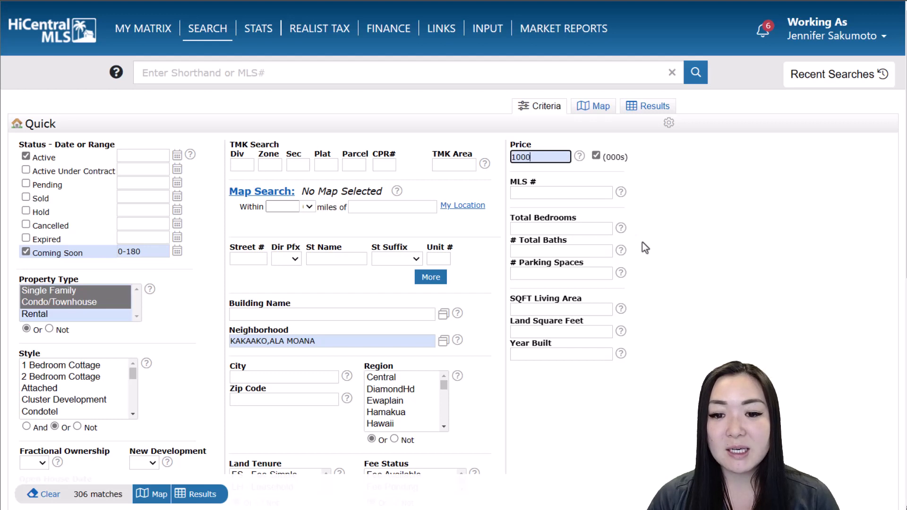
type("-")
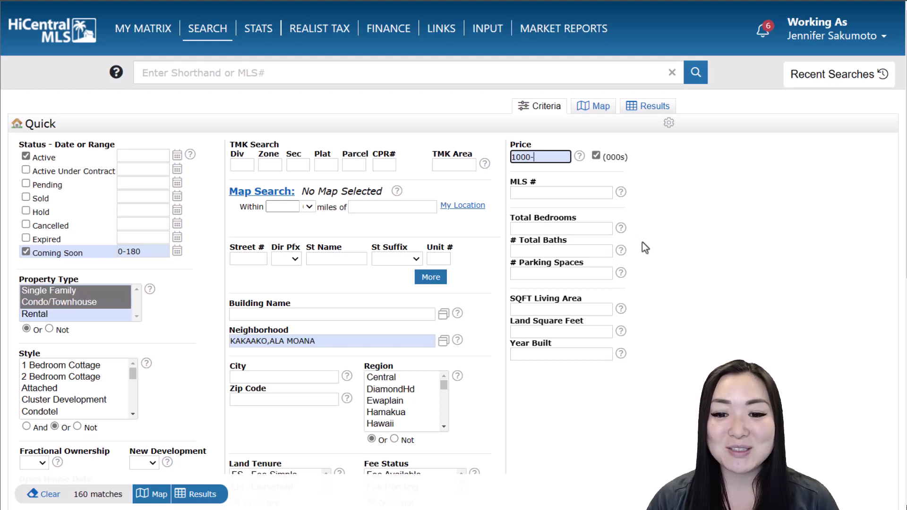
left_click(598, 230)
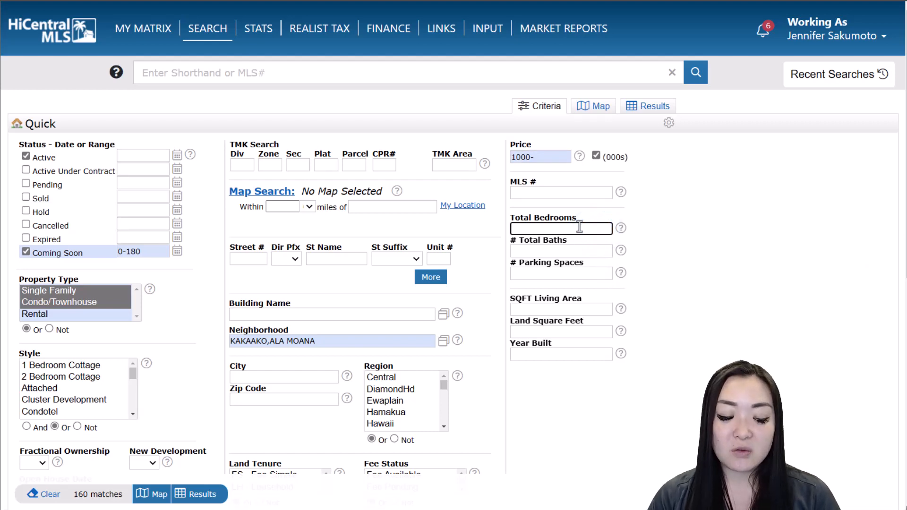
type("2+")
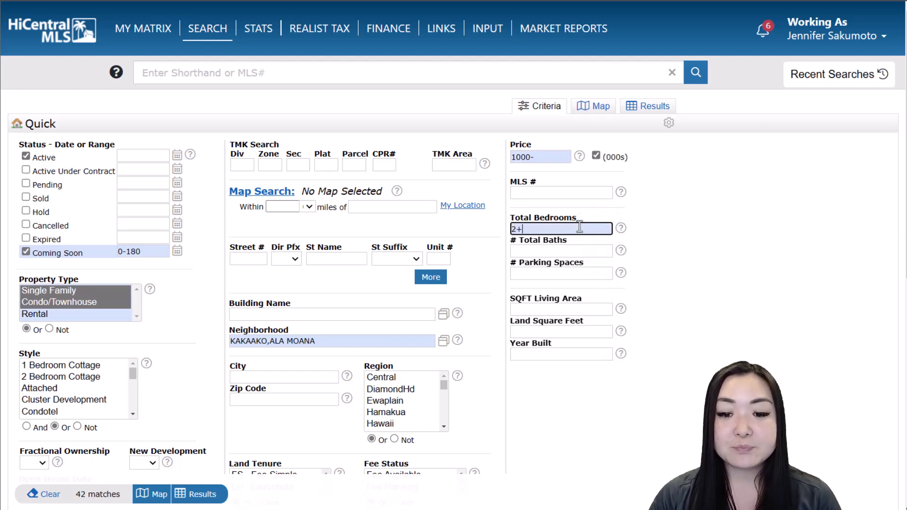
left_click(590, 249)
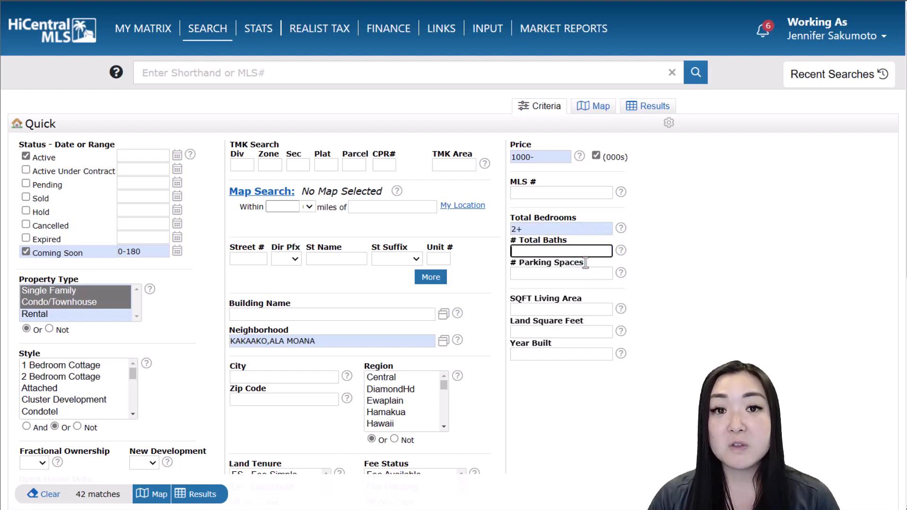
type("2")
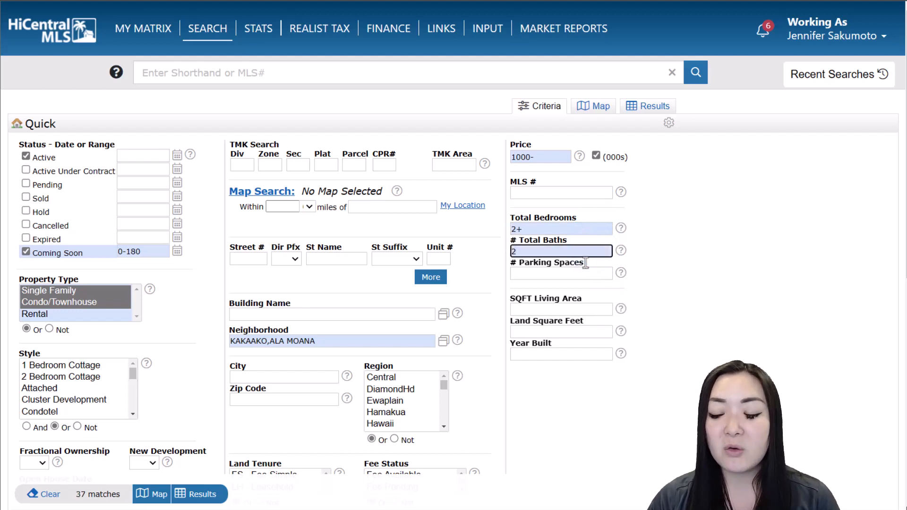
type("+")
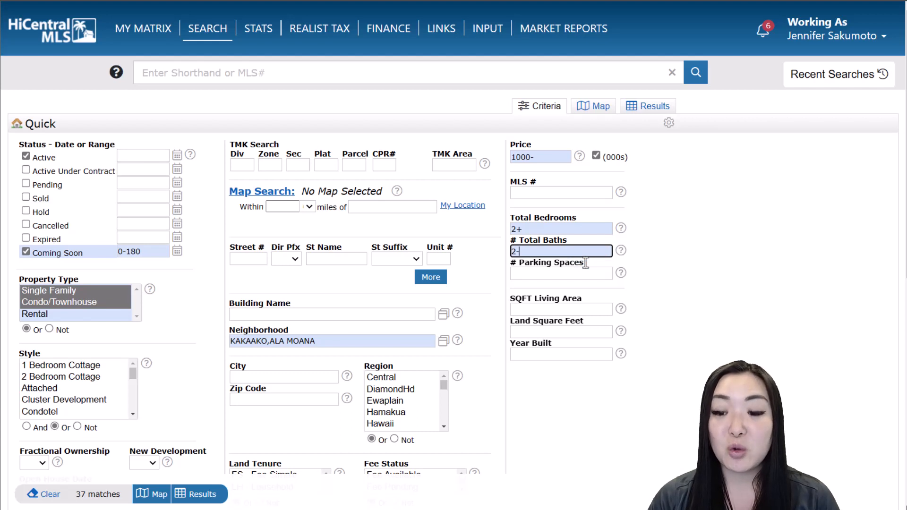
type("4")
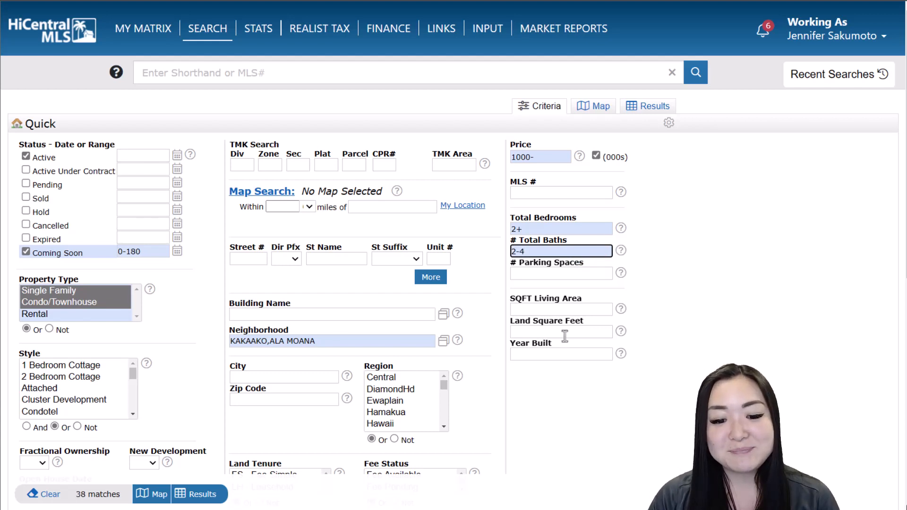
Select FS - Fee Simple land tenure and add Patio/Deck as a required amenity
scroll(496, 378, "down", 2)
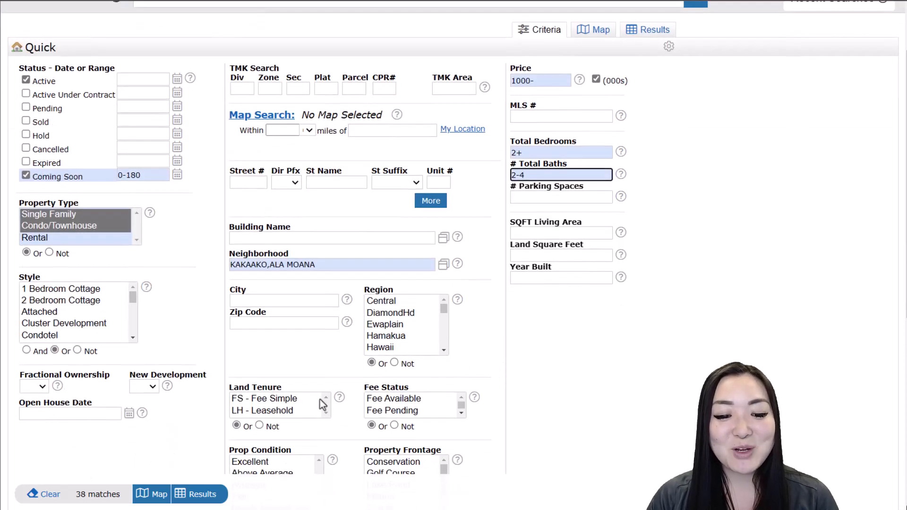
left_click(288, 399)
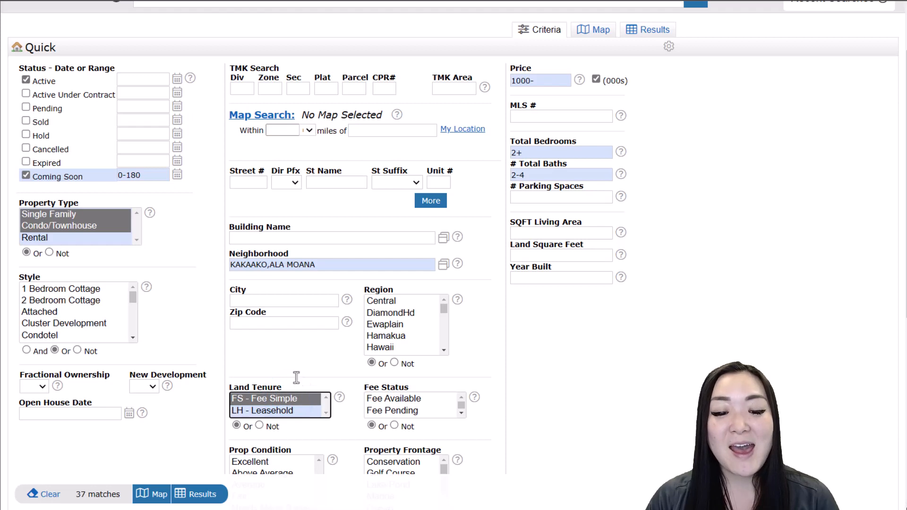
scroll(296, 377, "down", 6)
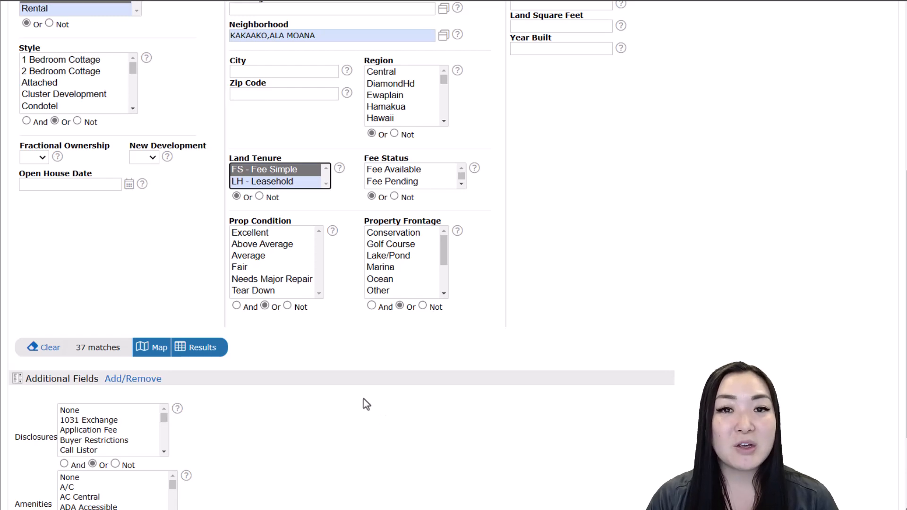
scroll(364, 402, "down", 3)
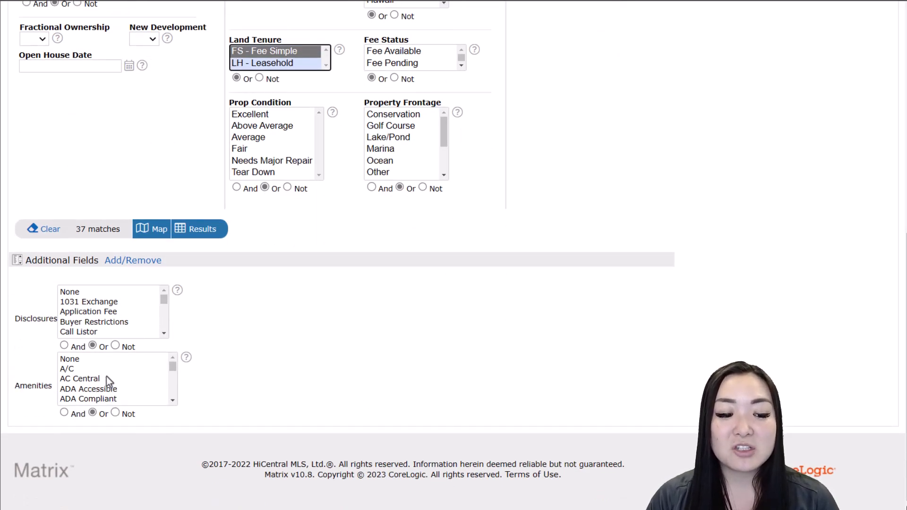
scroll(108, 376, "down", 2)
scroll(109, 373, "down", 3)
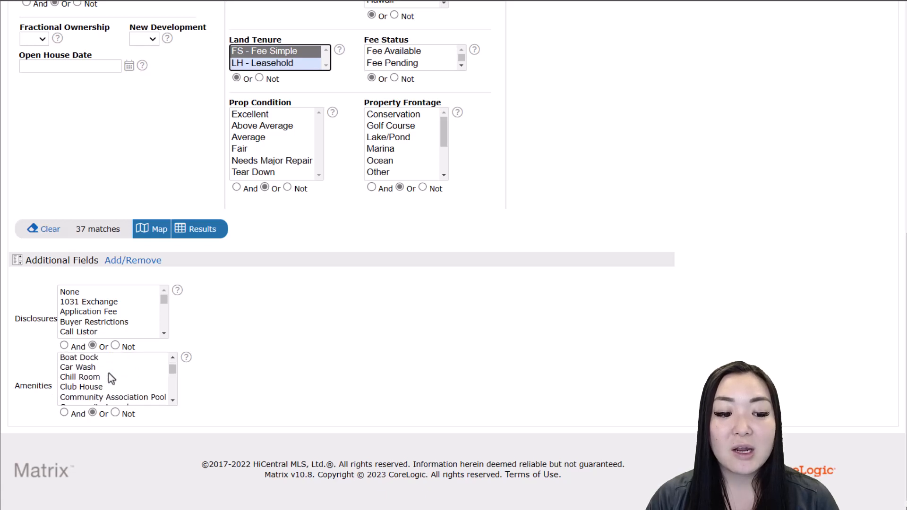
scroll(109, 373, "down", 4)
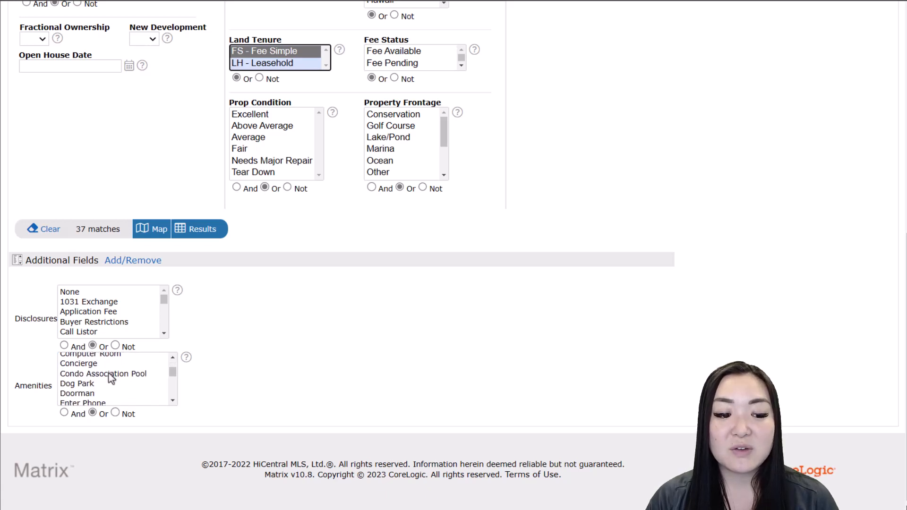
scroll(109, 376, "down", 6)
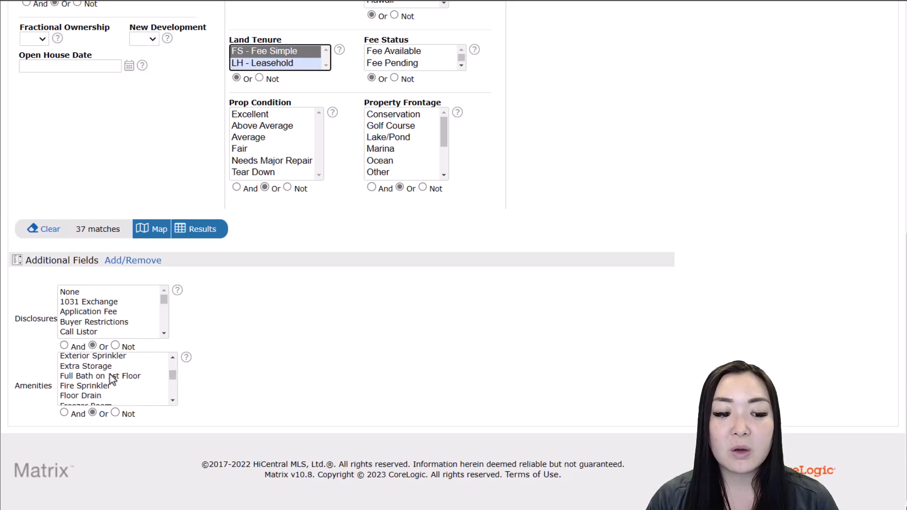
scroll(109, 375, "down", 4)
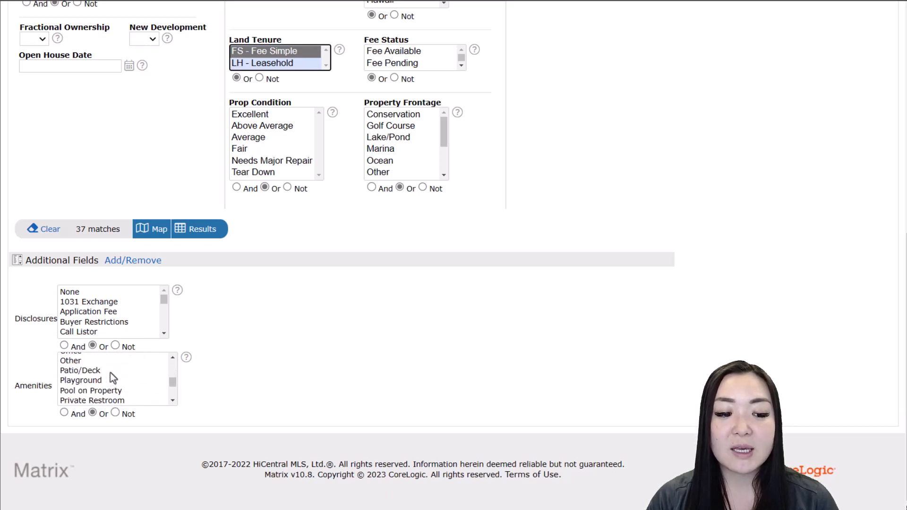
left_click(112, 371)
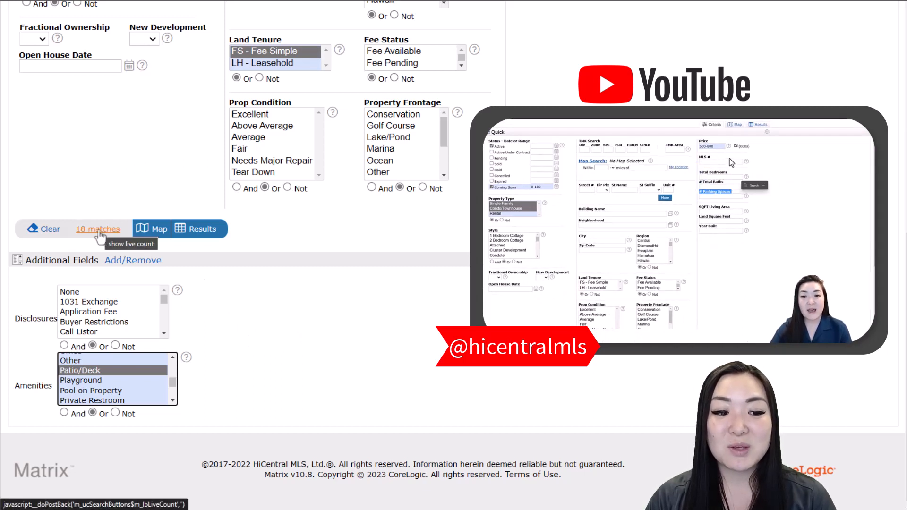
View the 18 results sorted by Bldg Nm, then return to the Criteria page
left_click(202, 232)
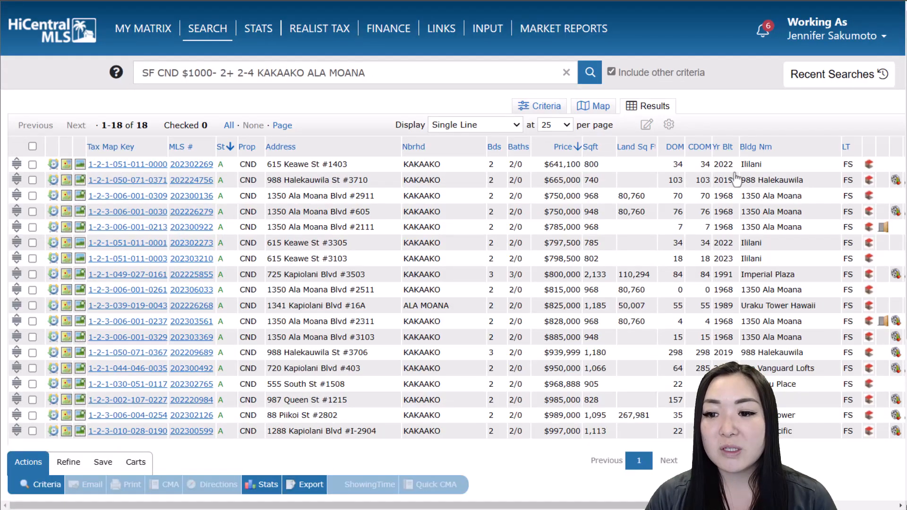
left_click(760, 152)
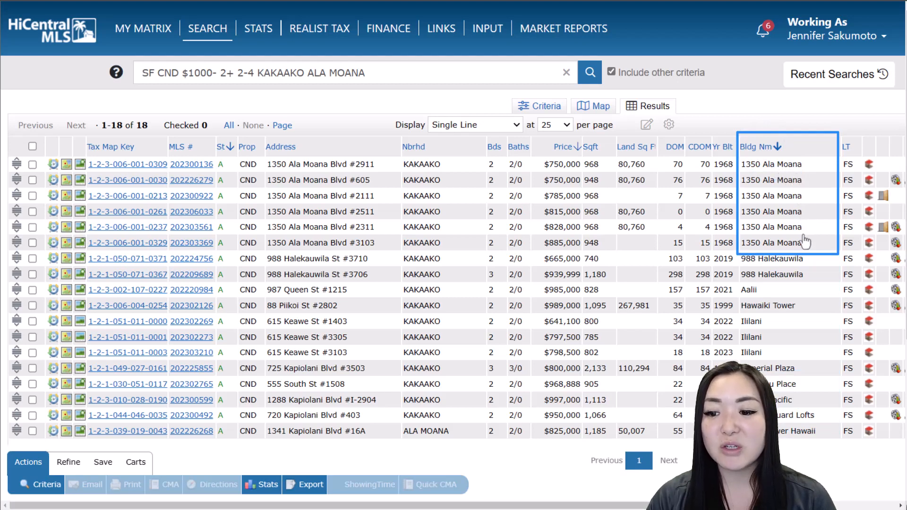
left_click(546, 112)
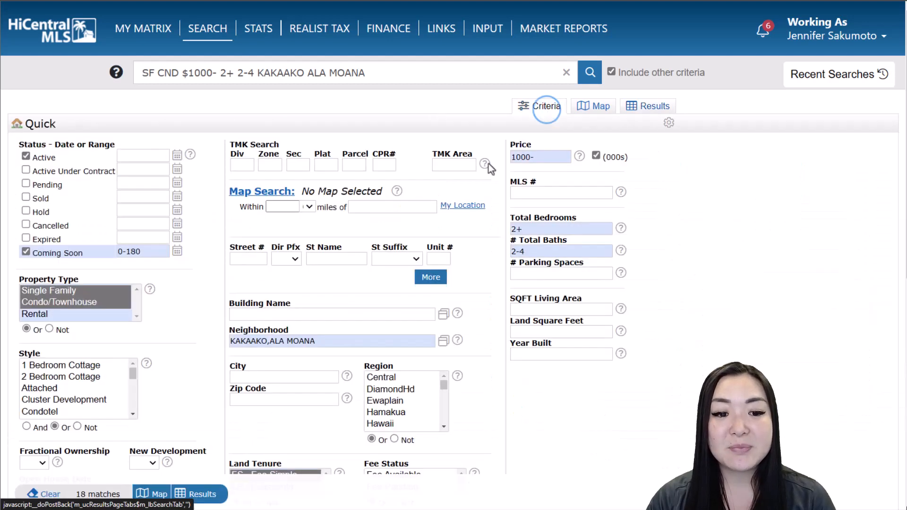
Set Building Name to !1350 Ala Moana to exclude that building
left_click(337, 314)
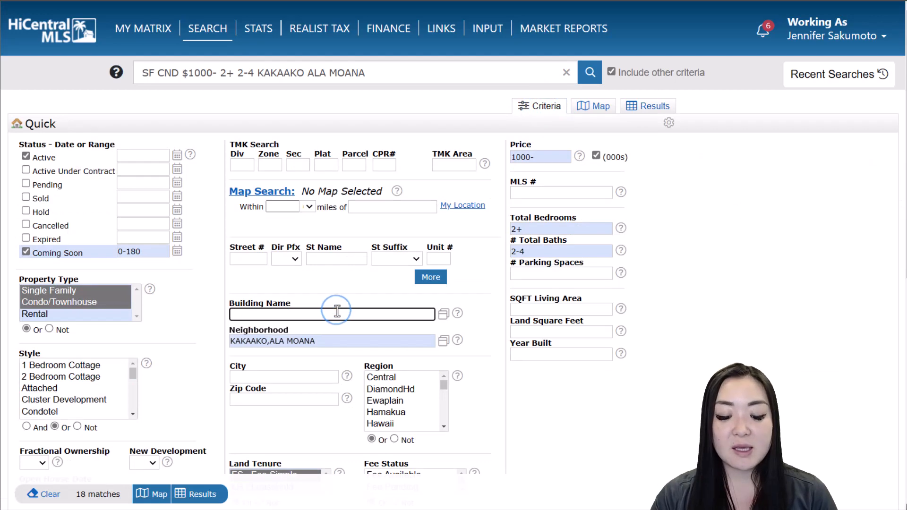
type("1350")
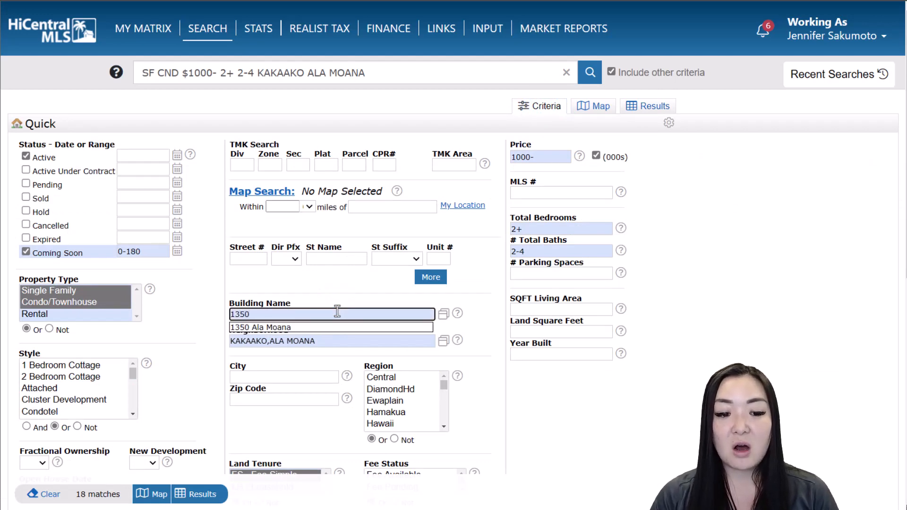
left_click(340, 327)
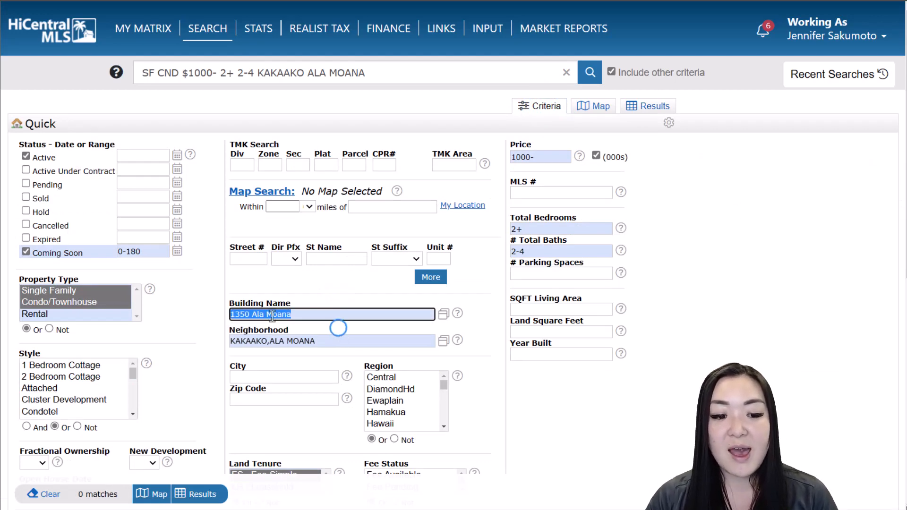
left_click(233, 313)
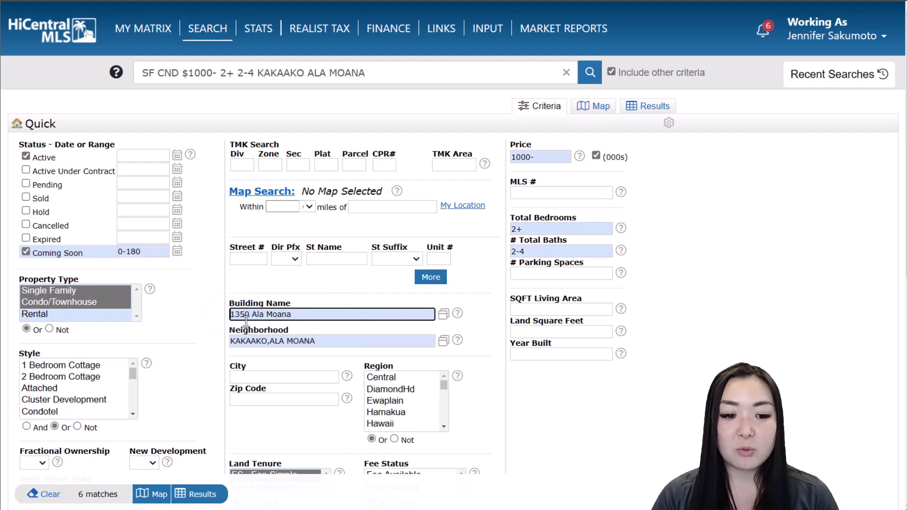
type("!")
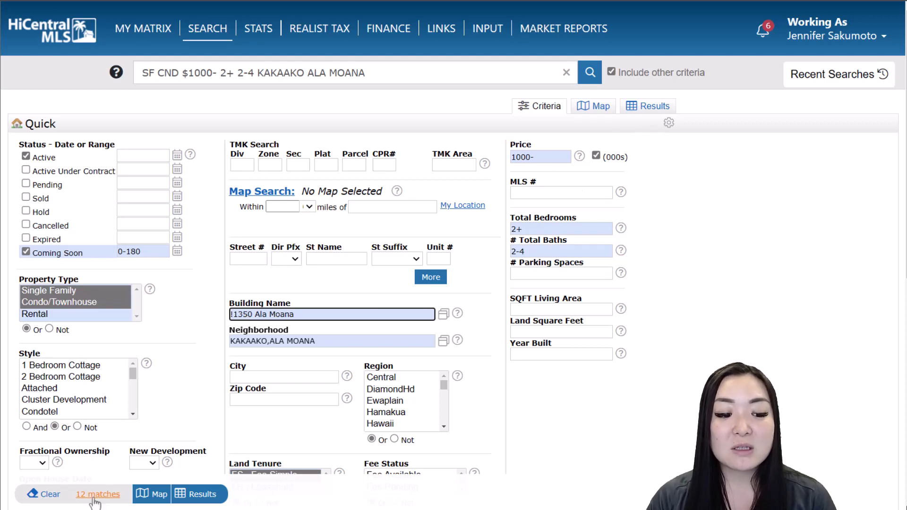
Review the 12 results and their criteria summary, then bring up the Save options
left_click(190, 497)
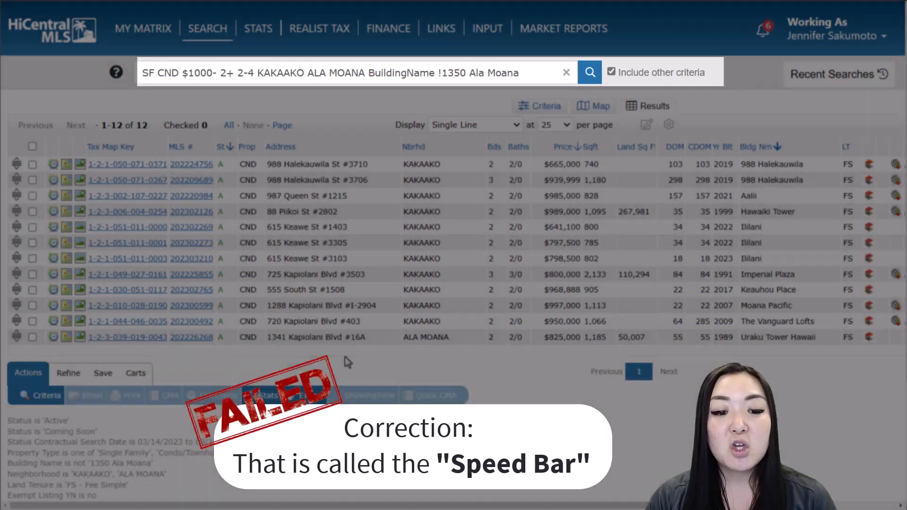
scroll(282, 388, "down", 2)
scroll(268, 414, "down", 2)
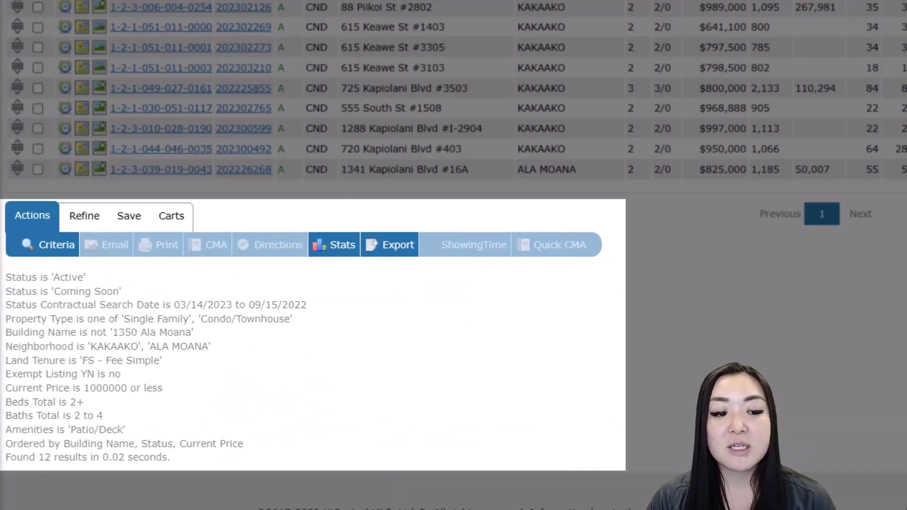
scroll(253, 377, "up", 2)
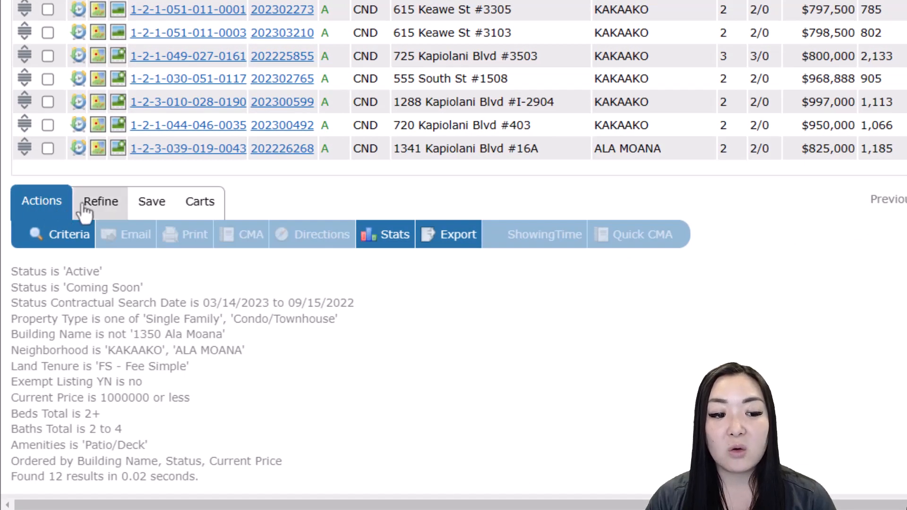
left_click(159, 218)
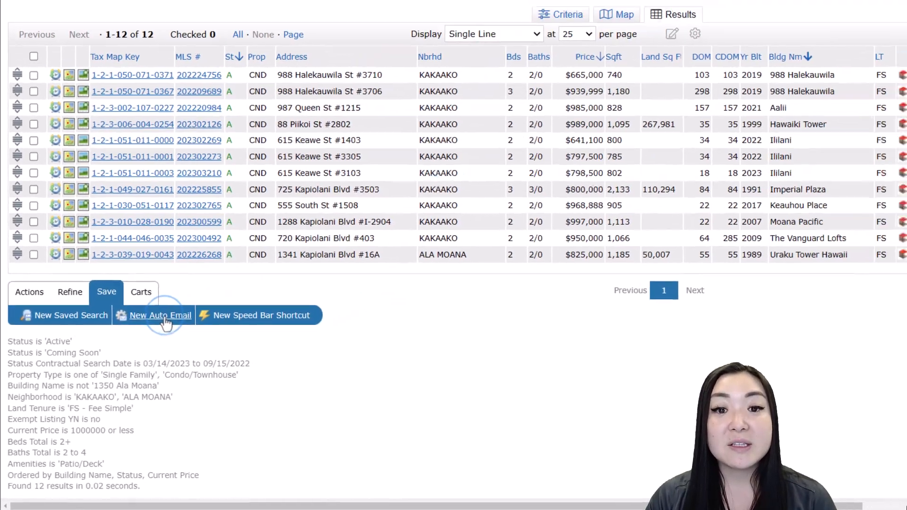
Create a New Auto Email and choose the client couple's contact as recipients
left_click(235, 243)
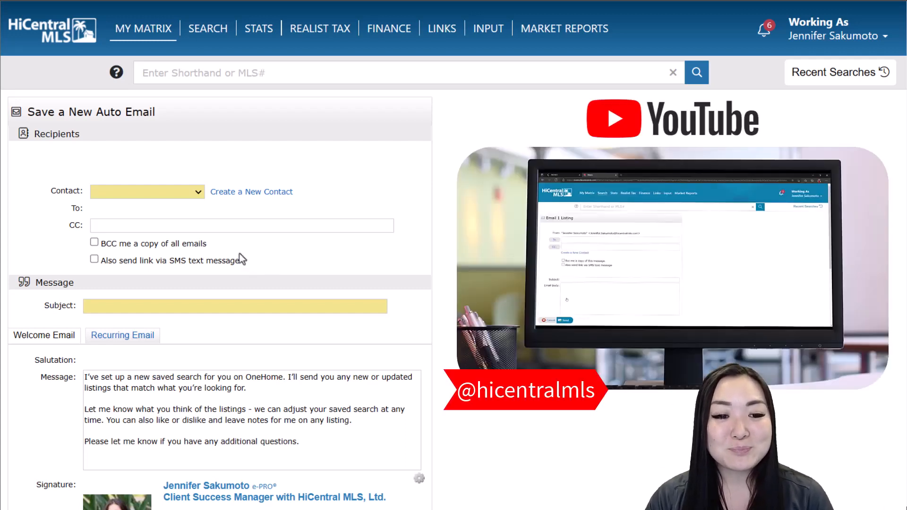
left_click(173, 194)
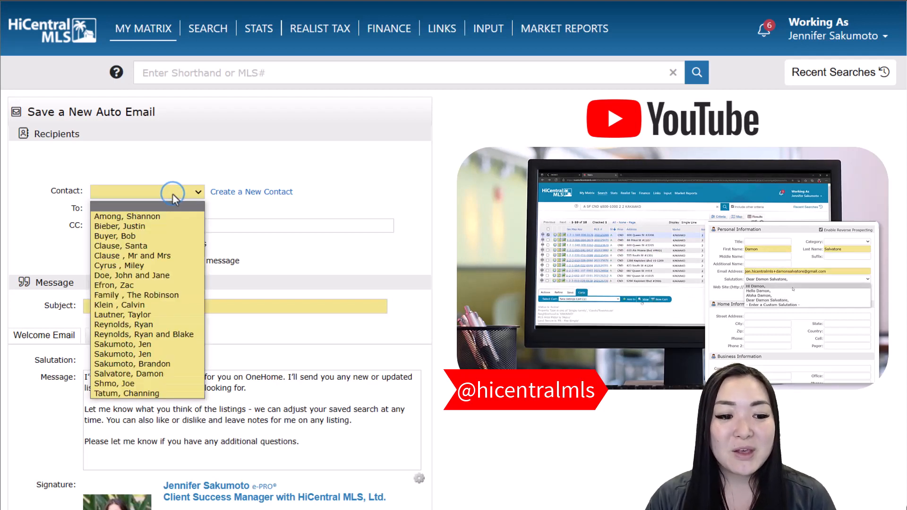
left_click(169, 275)
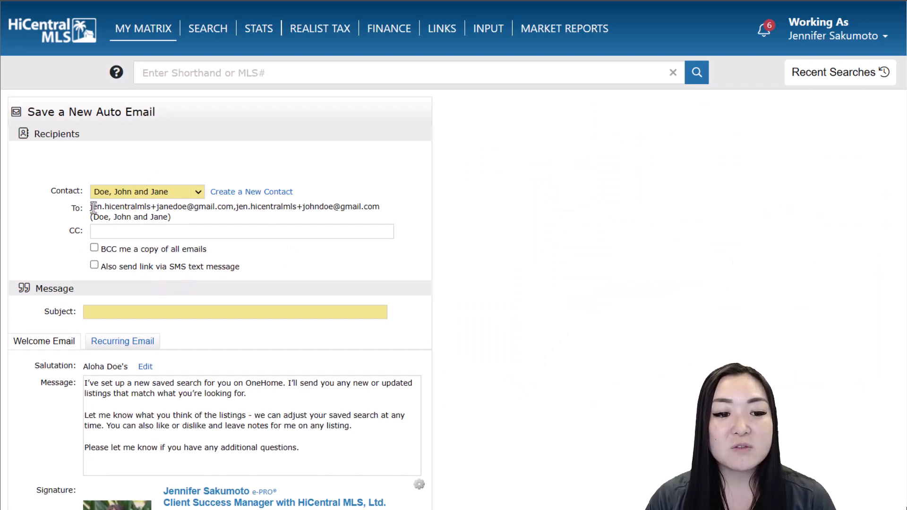
left_click_drag(91, 207, 379, 211)
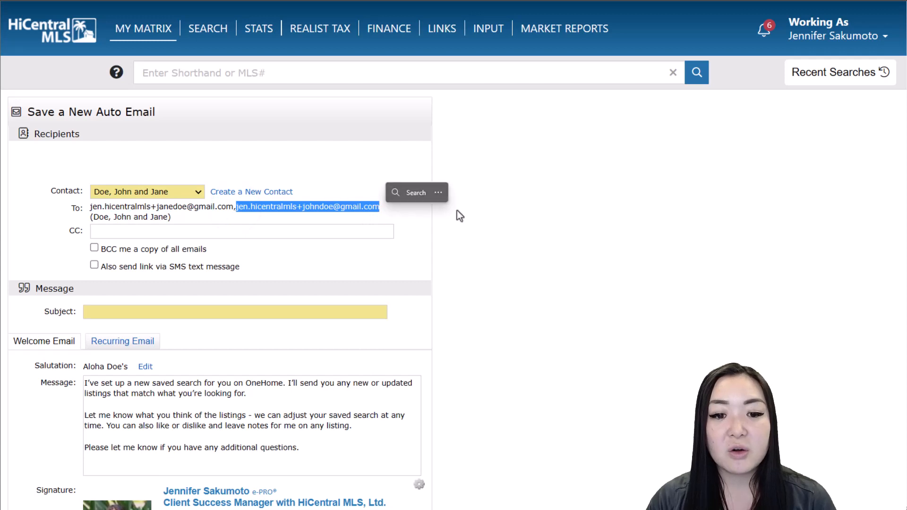
left_click(530, 199)
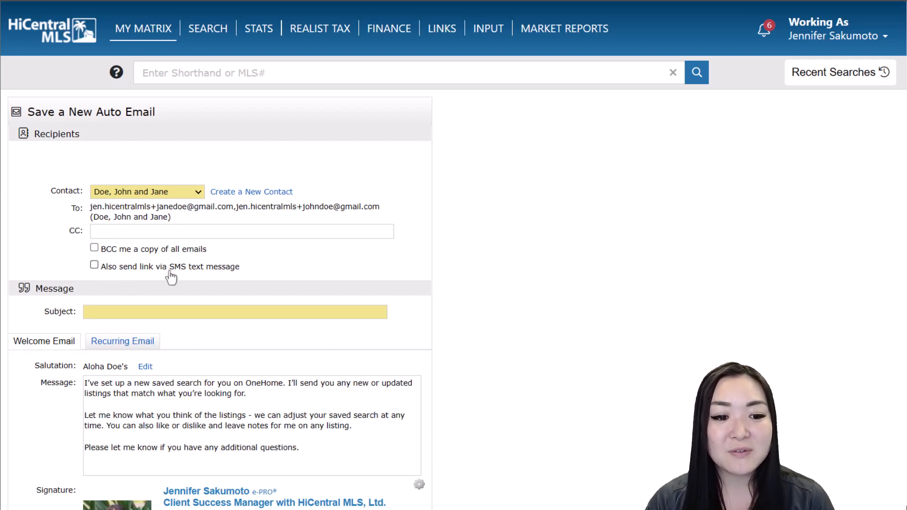
left_click(94, 265)
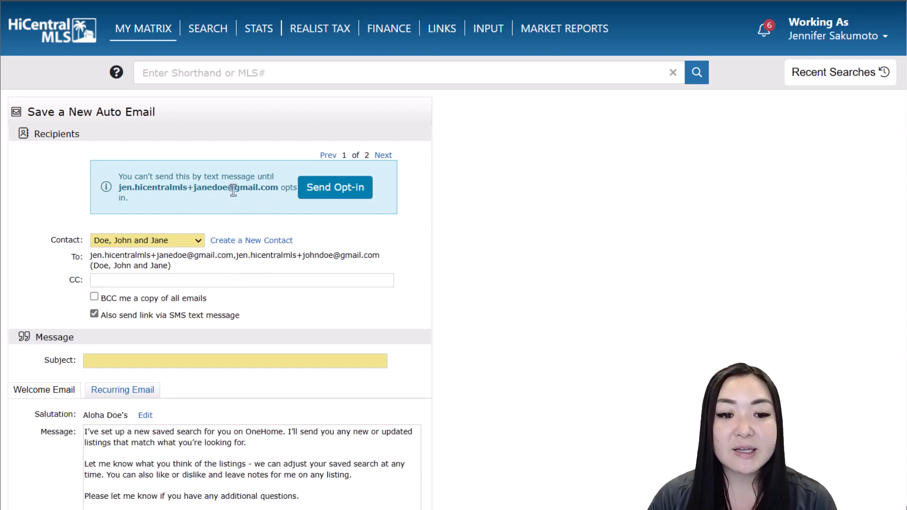
left_click(331, 194)
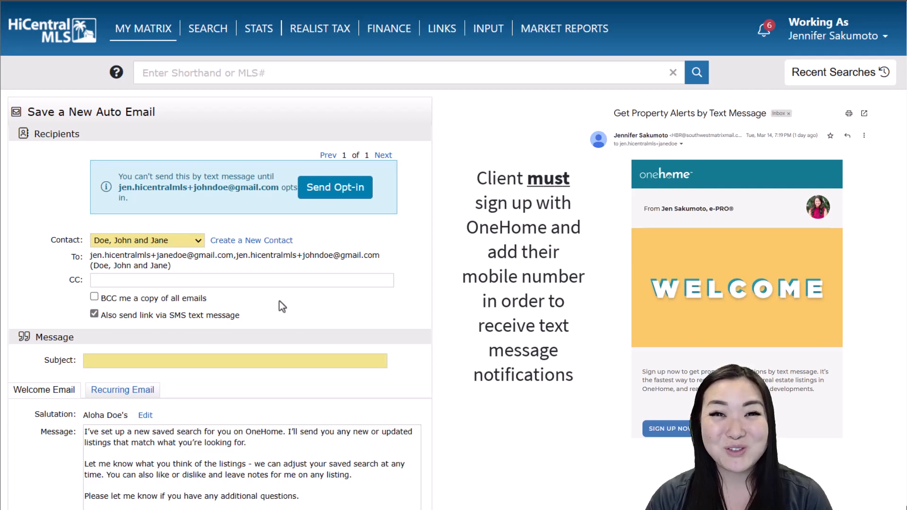
scroll(278, 302, "down", 2)
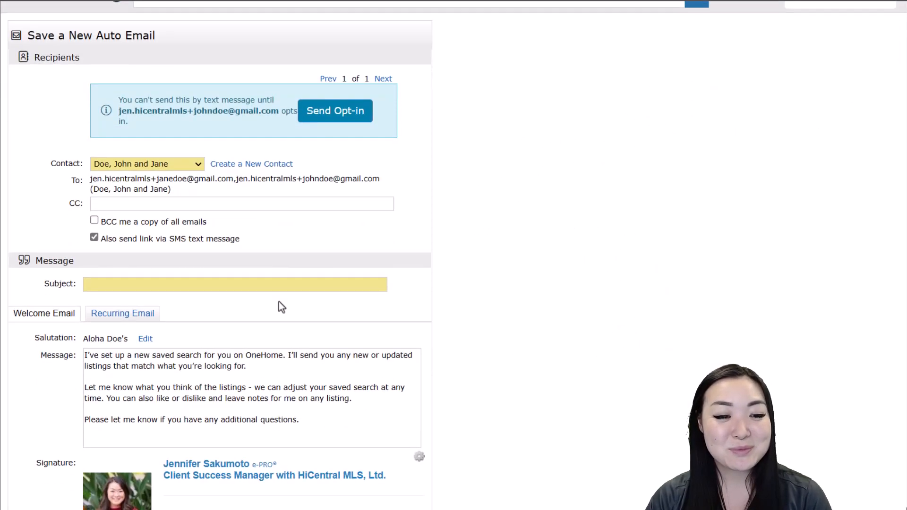
scroll(278, 302, "down", 2)
scroll(208, 237, "down", 2)
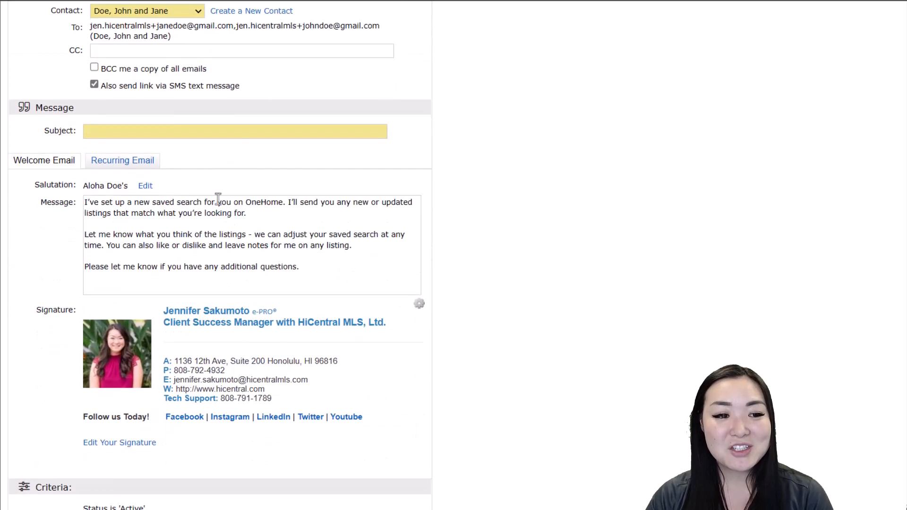
Enter the subject 'Kakaako 1mil 2bed+/2-4bath', correcting typos along the way
left_click(122, 130)
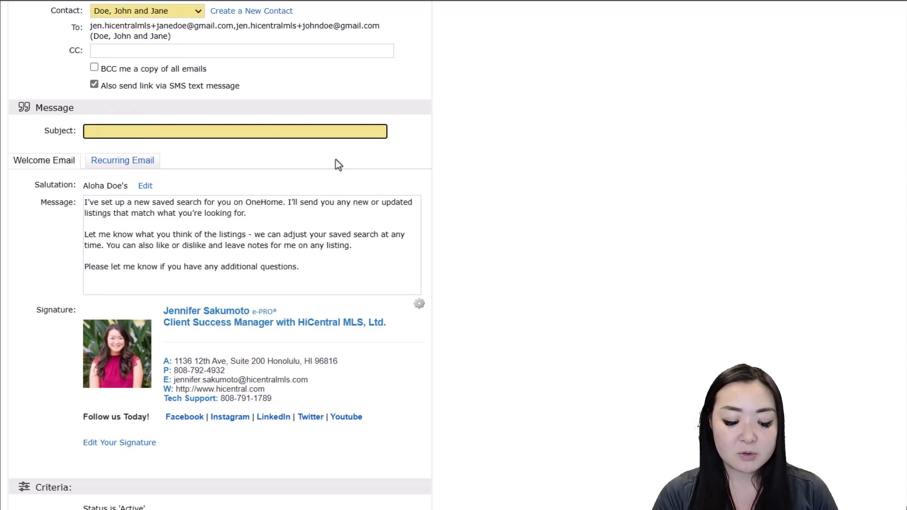
type("Kaka")
type("aa")
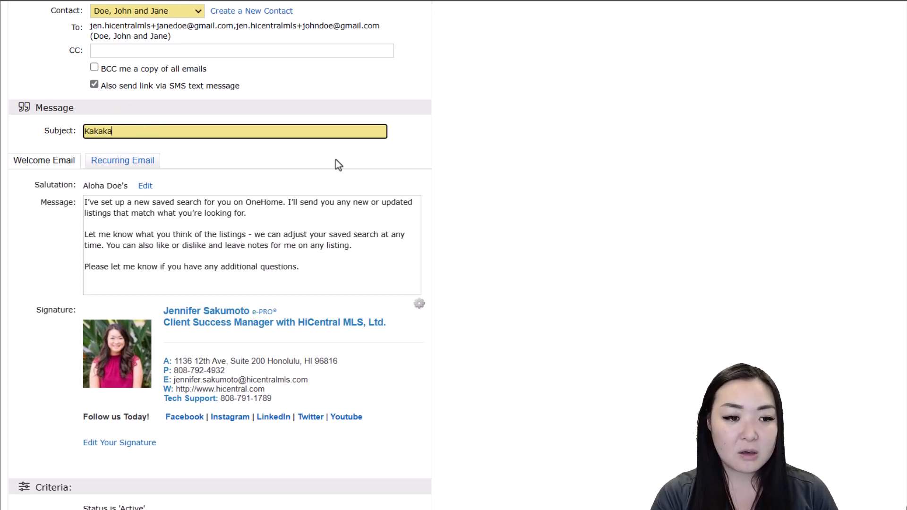
key("BackSpace")
key("BackSpace")
type("aa")
key("BackSpace")
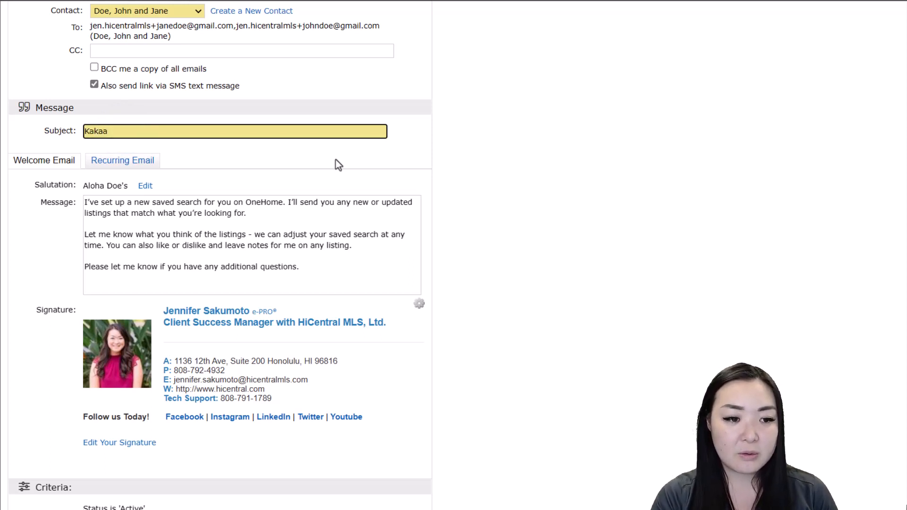
type("ko")
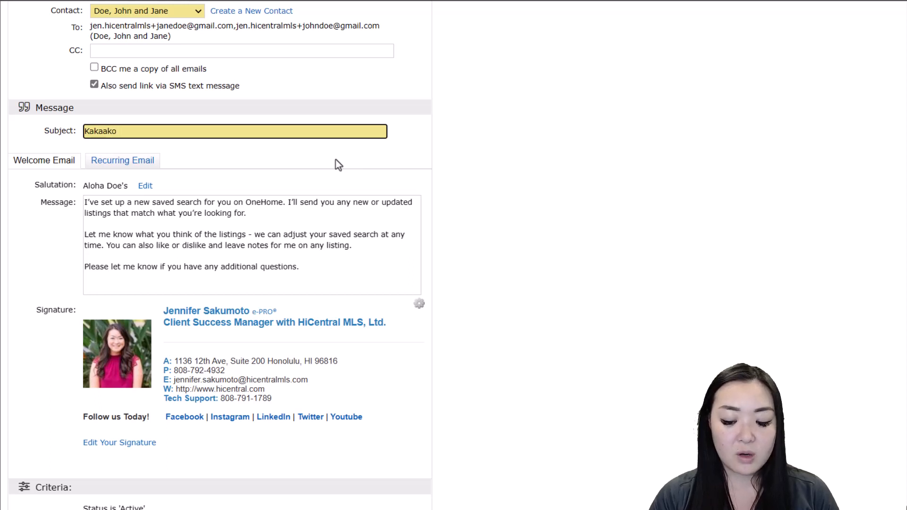
type(" 1000")
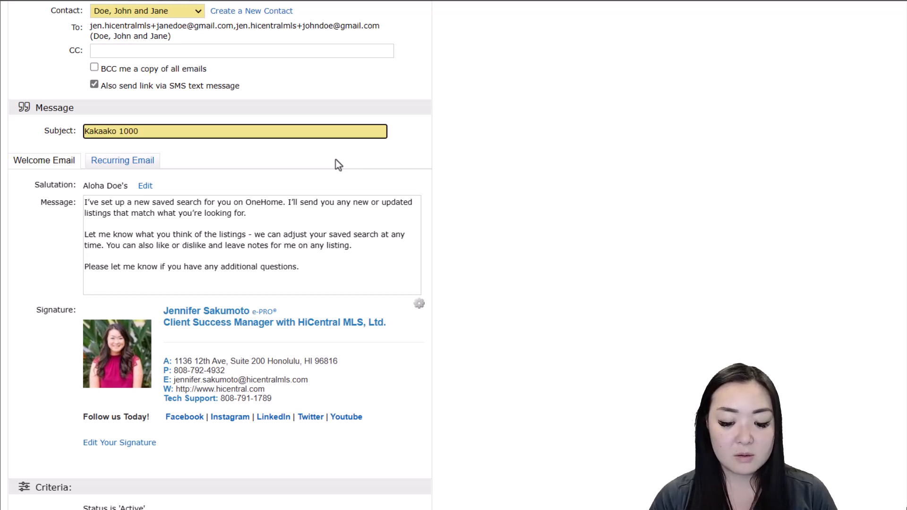
key("BackSpace")
key("BackSpace")
key("BackSpace")
type("mil ")
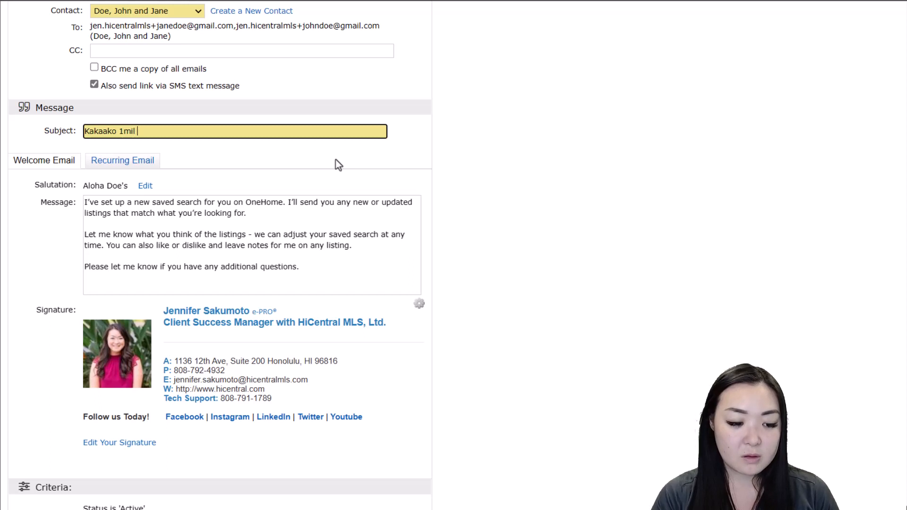
type("2")
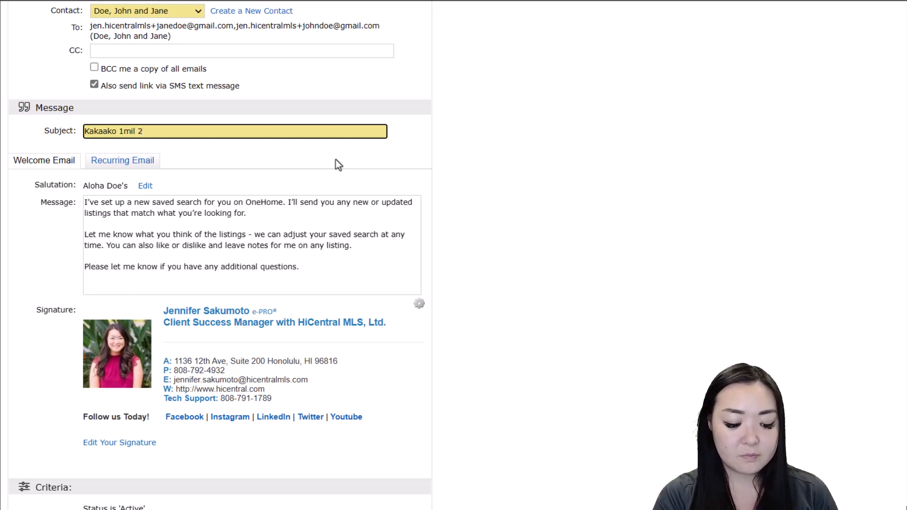
type("bed+")
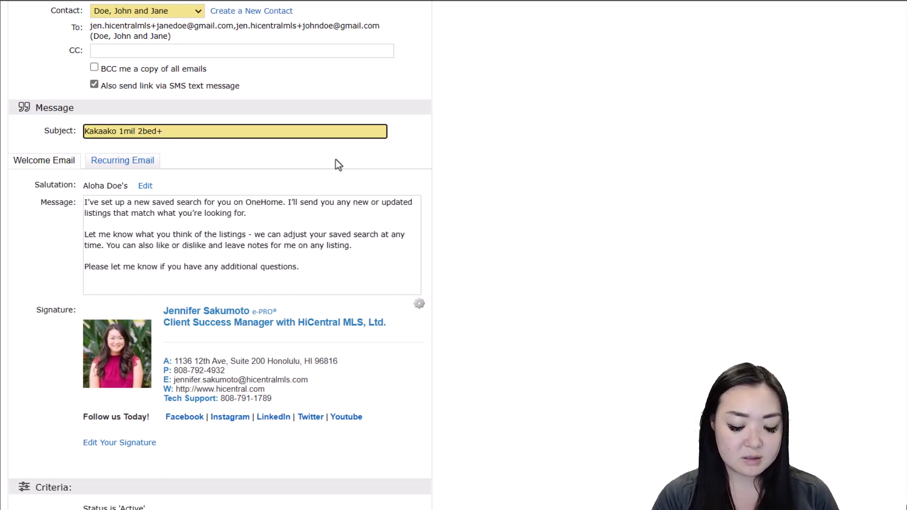
type("/2-")
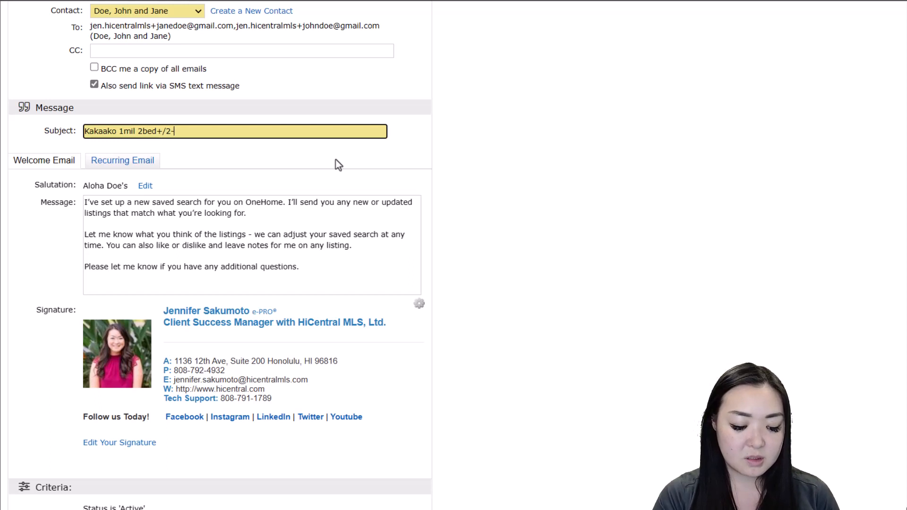
type("4bat")
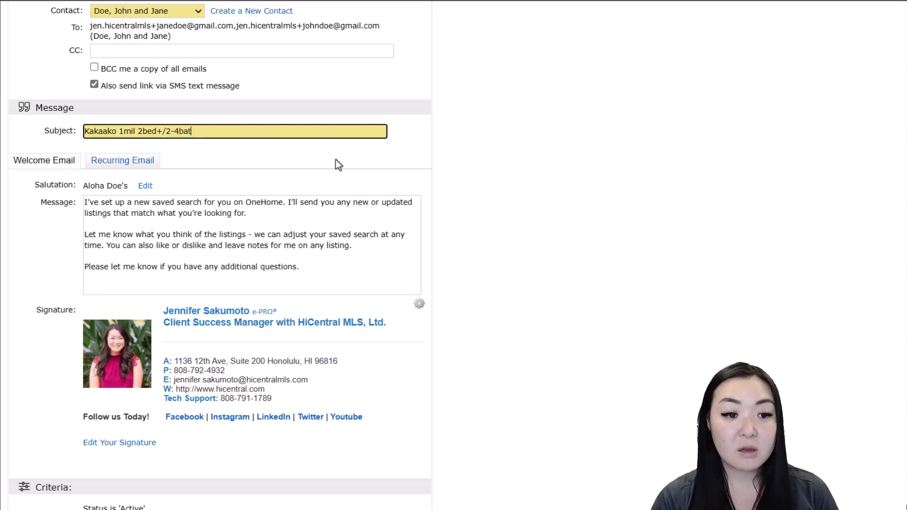
type("h")
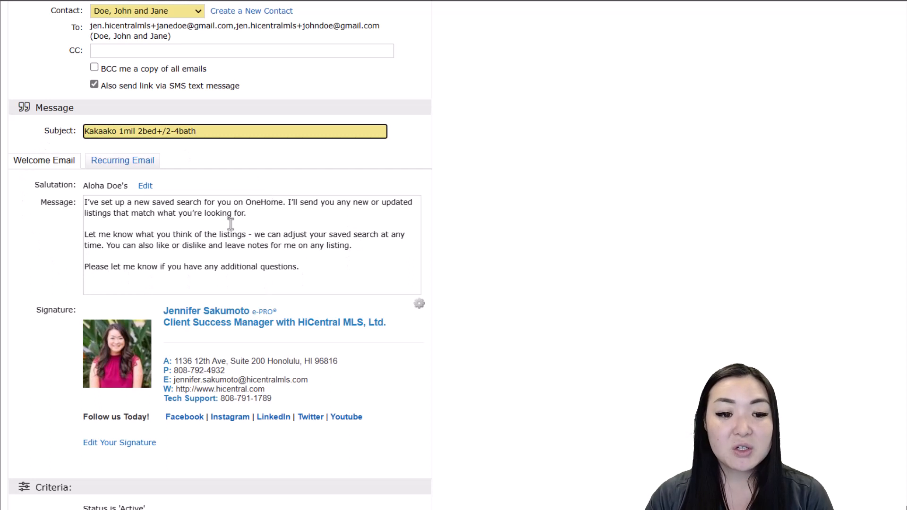
Append 'or if you would like to schedule a time to discuss these listings over coffee.' to the welcome message
left_click(320, 269)
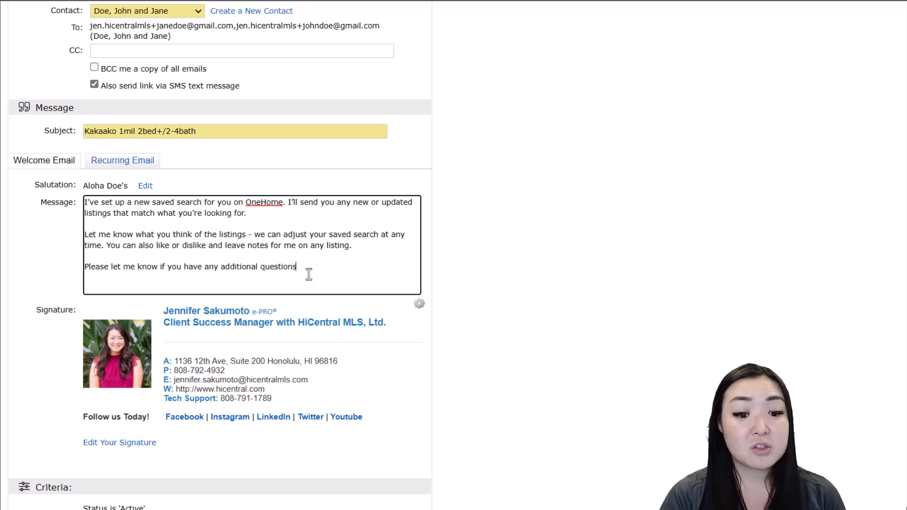
type("or i")
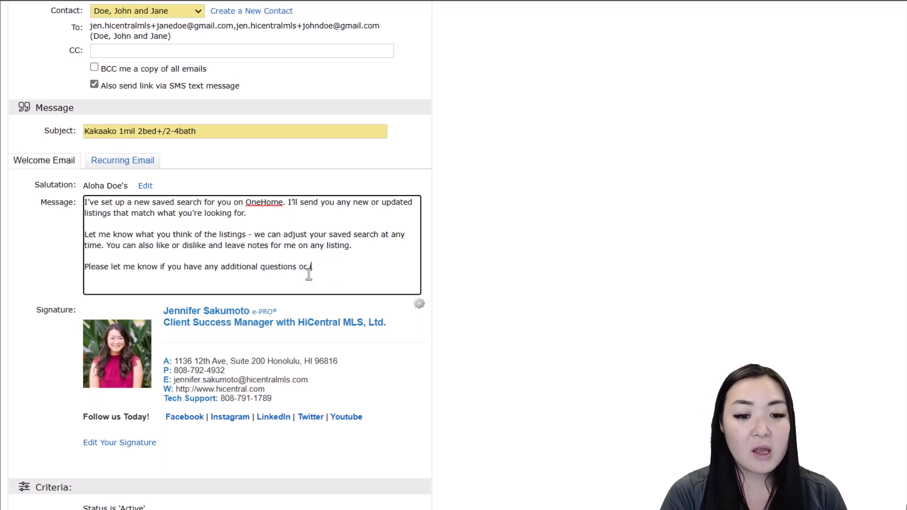
type("f you would like to s")
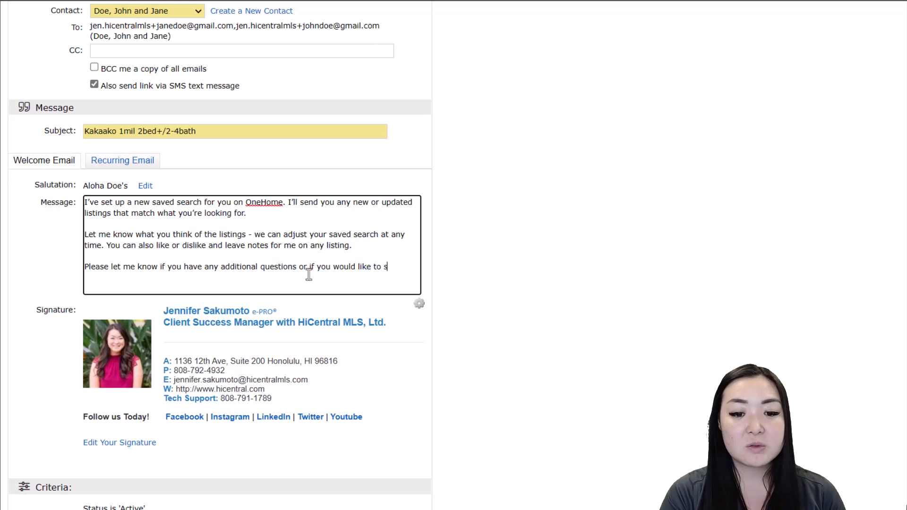
type("chedule a time t")
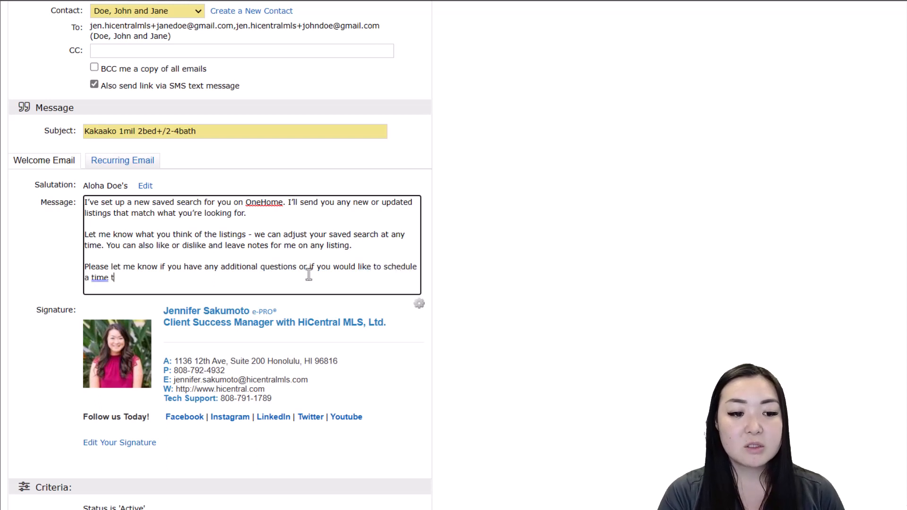
type("o discuss these ")
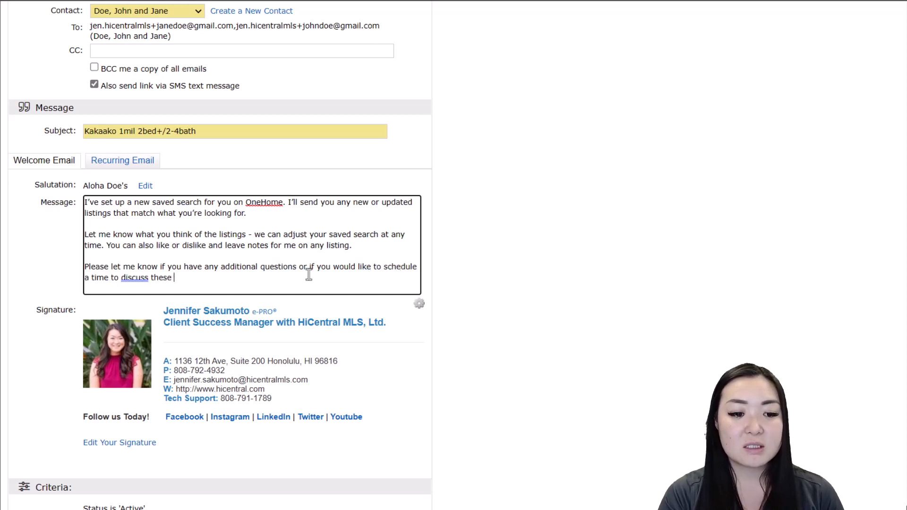
type("listings ove")
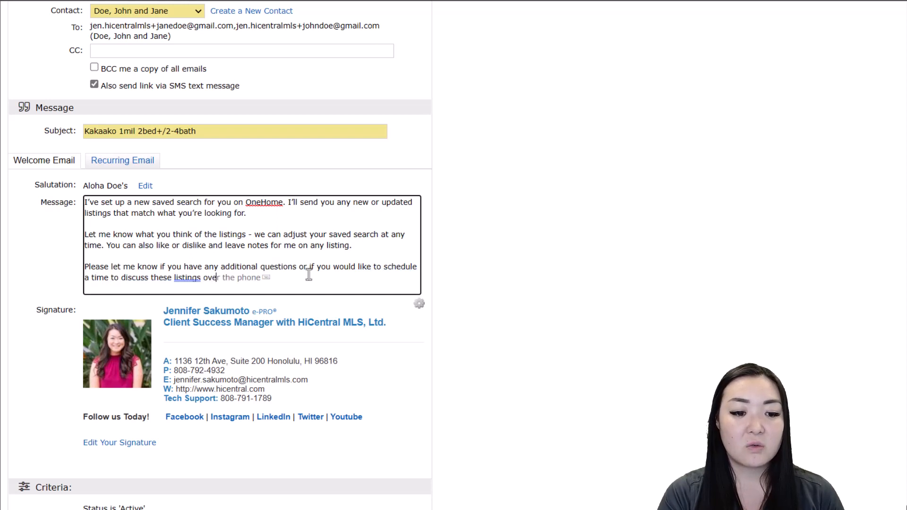
type("r ooffee")
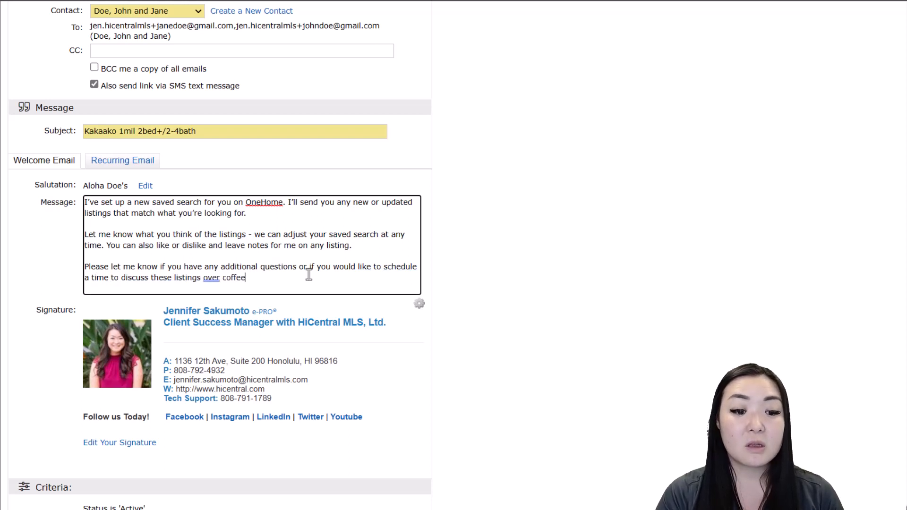
type(".")
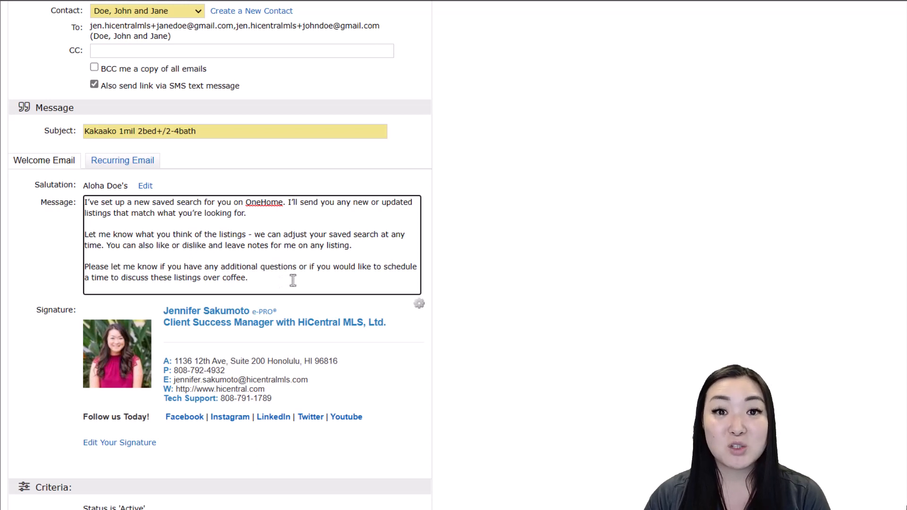
Check the welcome message's Set/Clear Defaults options, then switch to the empty Recurring Email message
left_click(420, 307)
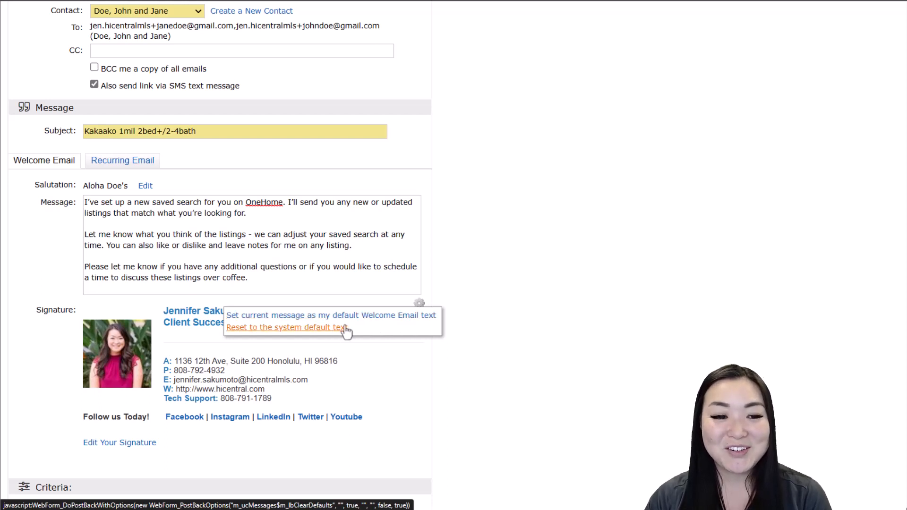
left_click(124, 161)
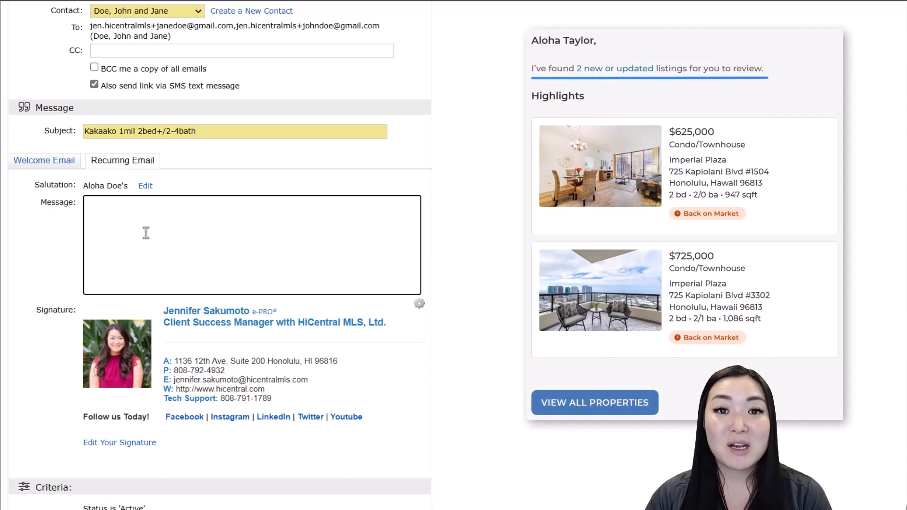
Look at the recurring message's default-text options, then return to the Welcome Email with its OneHome default text
left_click(146, 233)
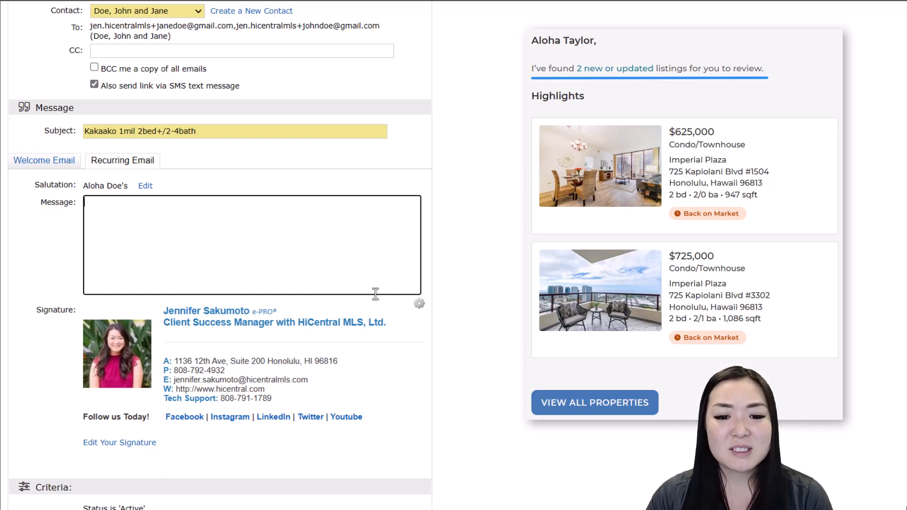
left_click(420, 306)
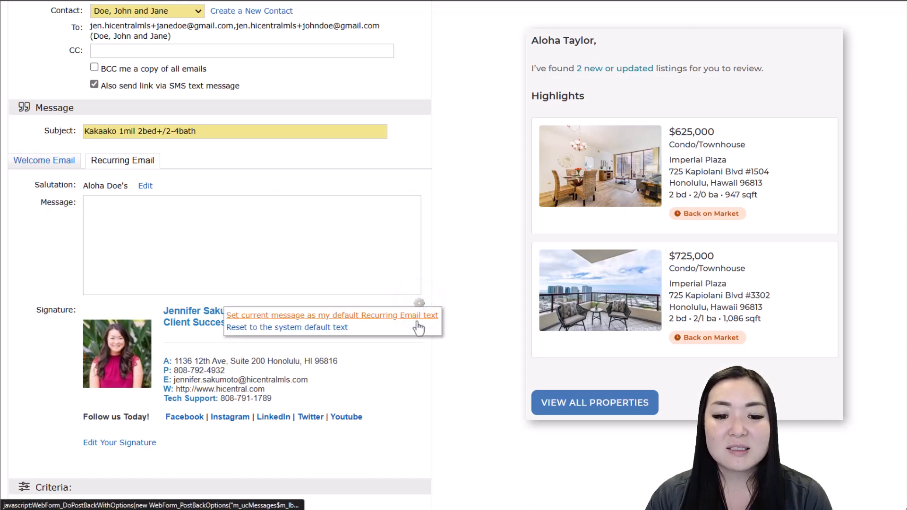
left_click(418, 316)
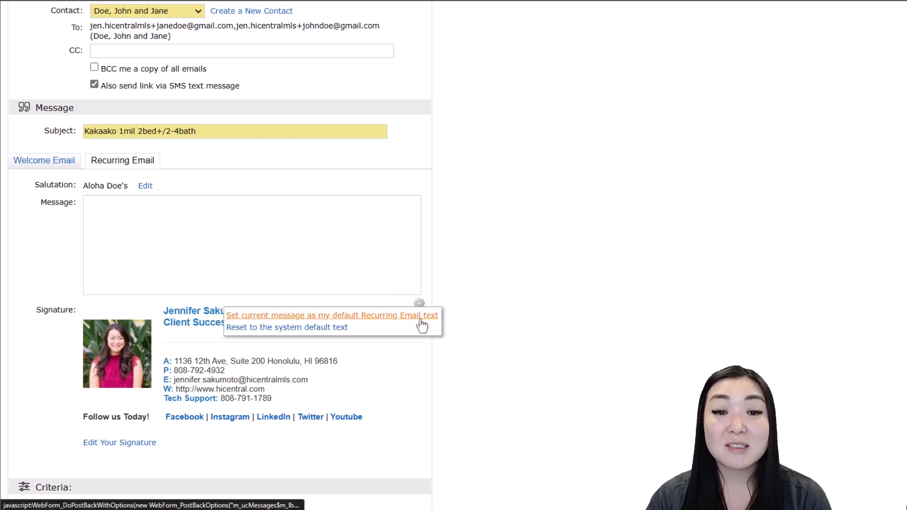
left_click(63, 161)
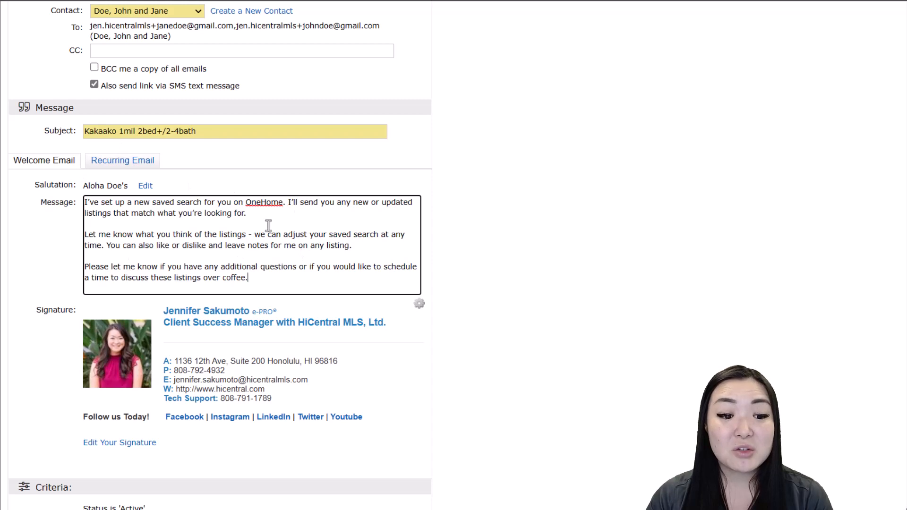
scroll(295, 233, "down", 5)
scroll(319, 226, "down", 1)
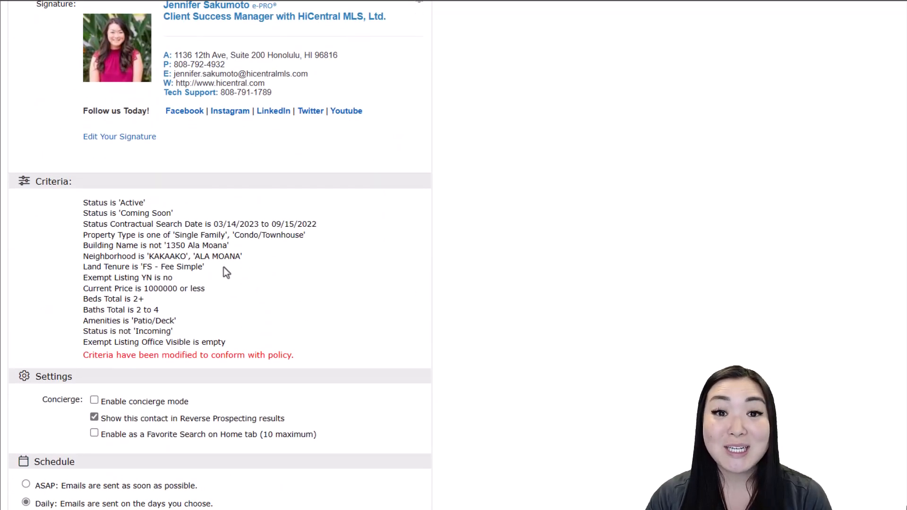
scroll(197, 287, "down", 3)
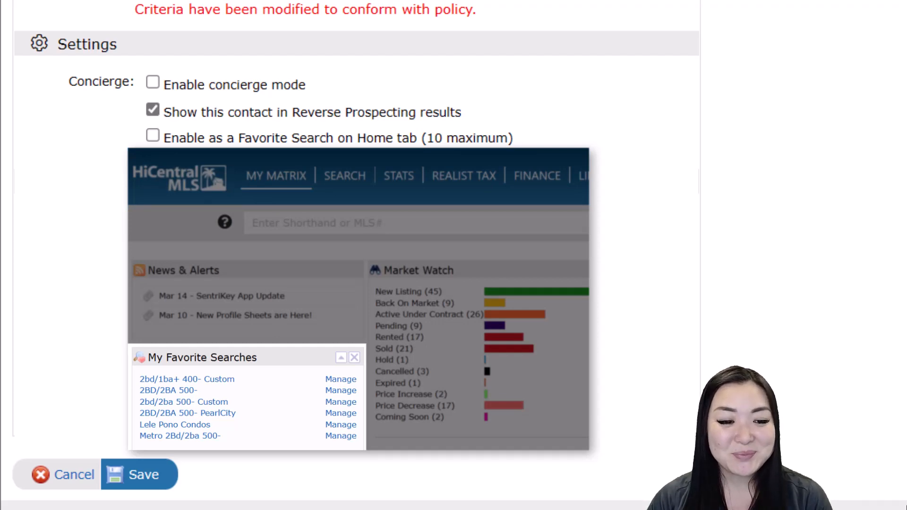
scroll(522, 154, "down", 2)
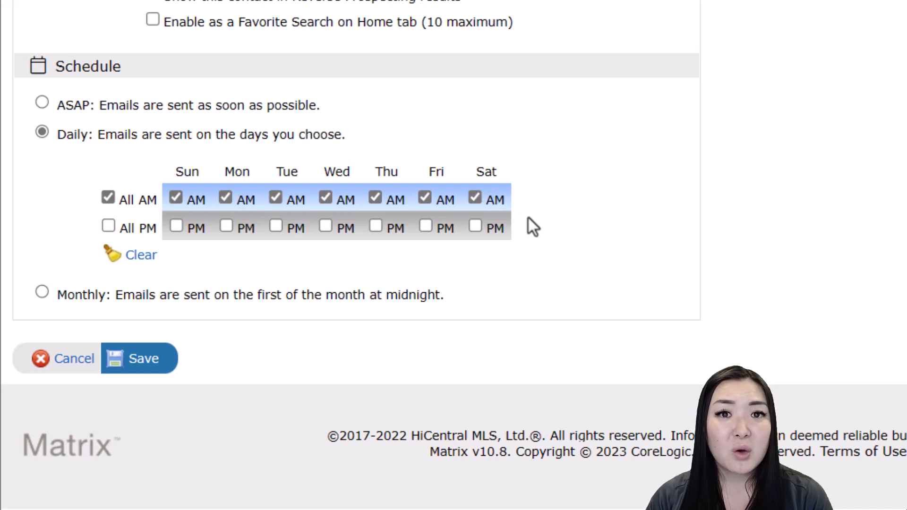
Add Saturday PM to the schedule and save the 'Kakaako 1mil 2bed+/2-4bath' auto email
left_click(477, 226)
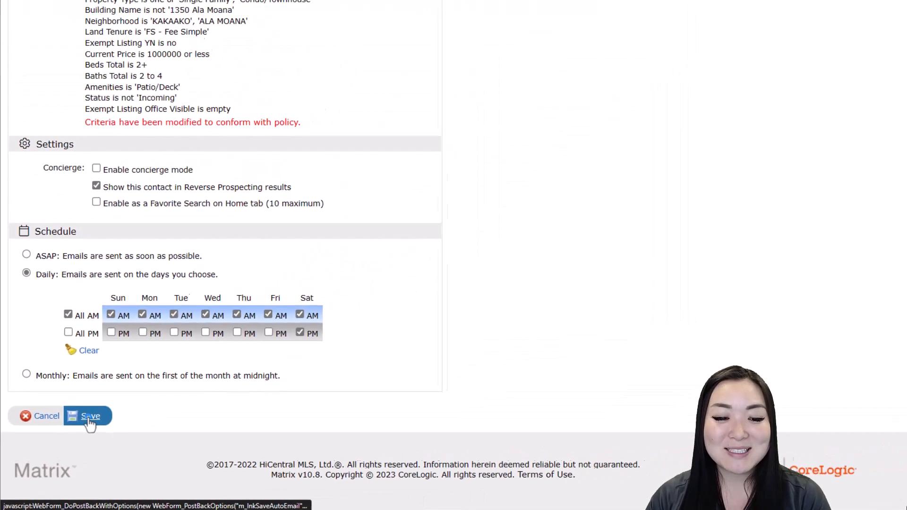
left_click(90, 423)
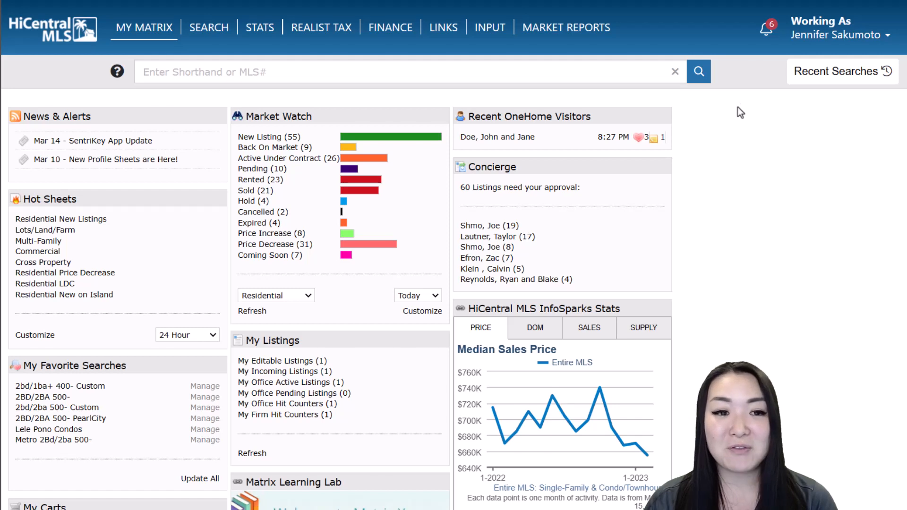
Open My Matrix > Sent Email and view the 12 condos from the 7:33 PM initial email
mouse_move(158, 41)
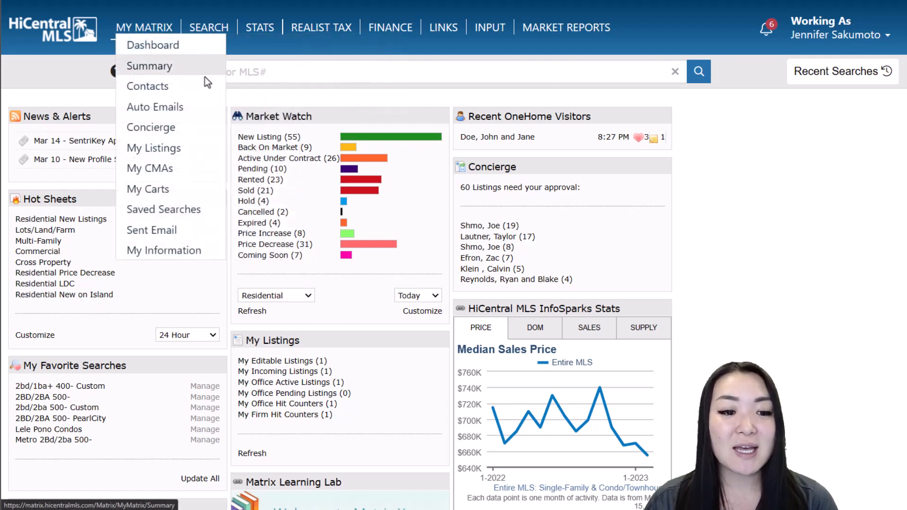
left_click(210, 234)
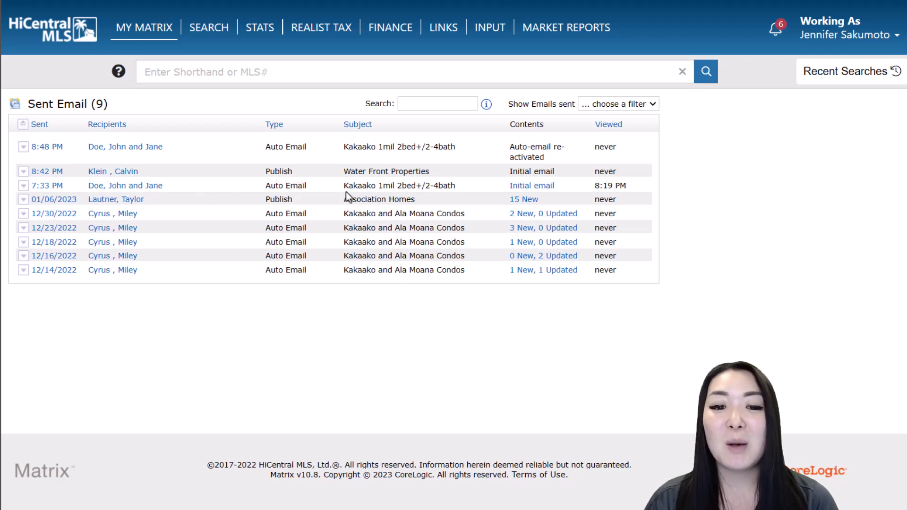
left_click(534, 187)
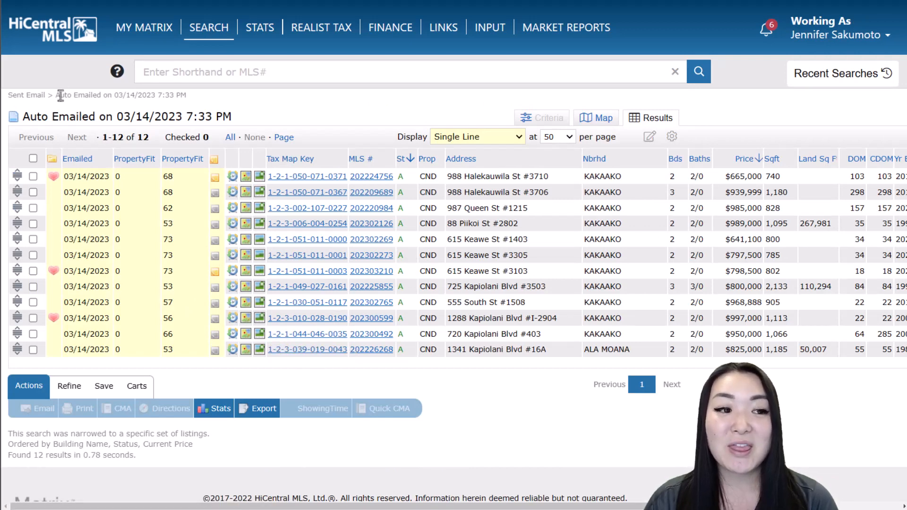
After reviewing the 03/14/2023 listings, go through Sent Email back to the My Matrix dashboard
mouse_move(152, 37)
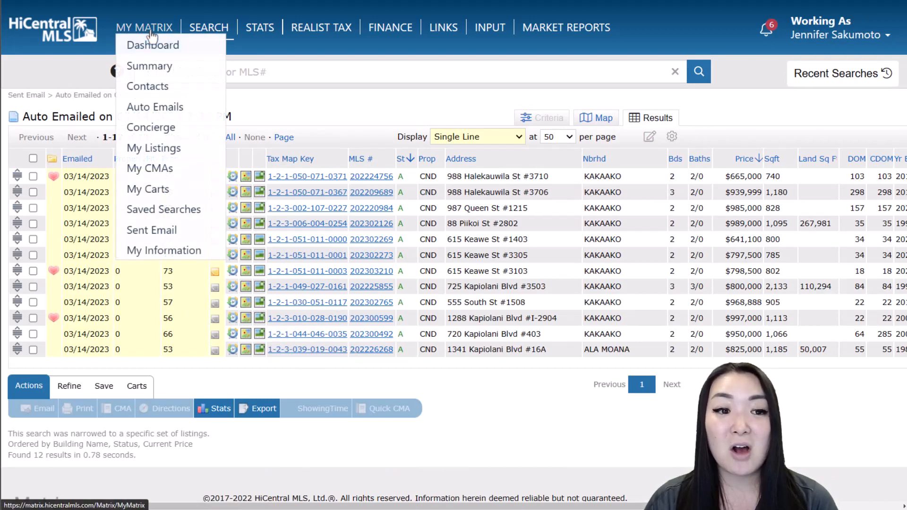
left_click(209, 231)
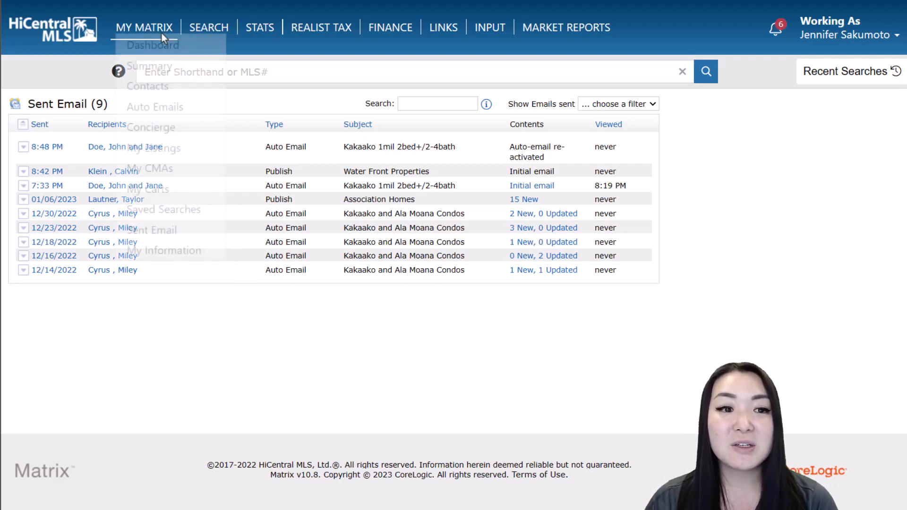
left_click(162, 45)
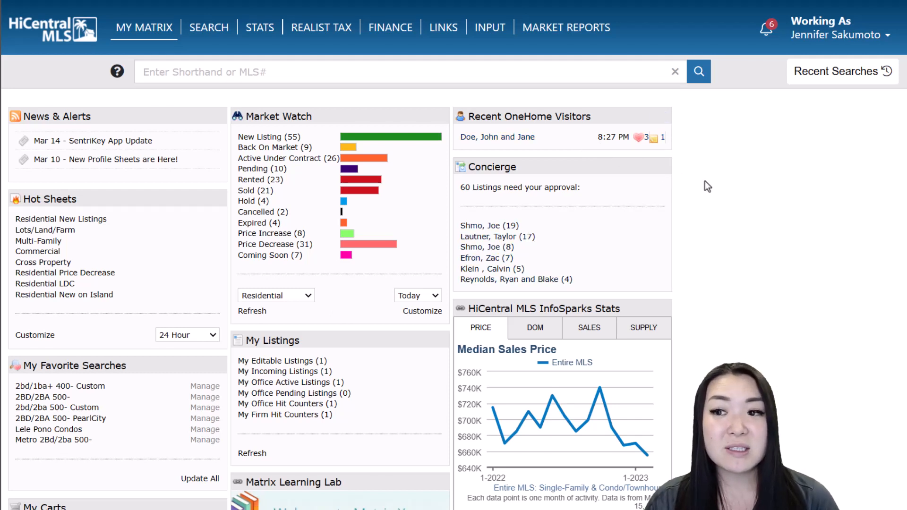
Go from the Working As menu to Settings, then into Portal Notification Settings
left_click(886, 38)
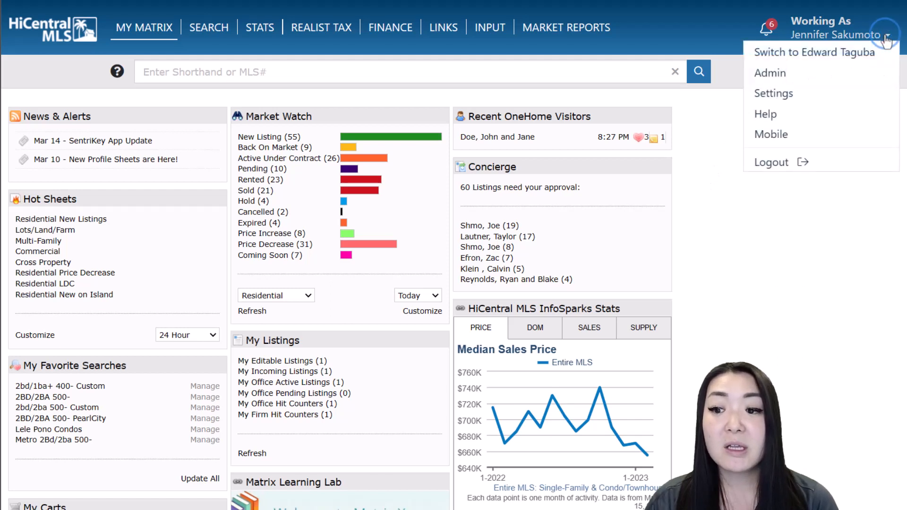
left_click(867, 96)
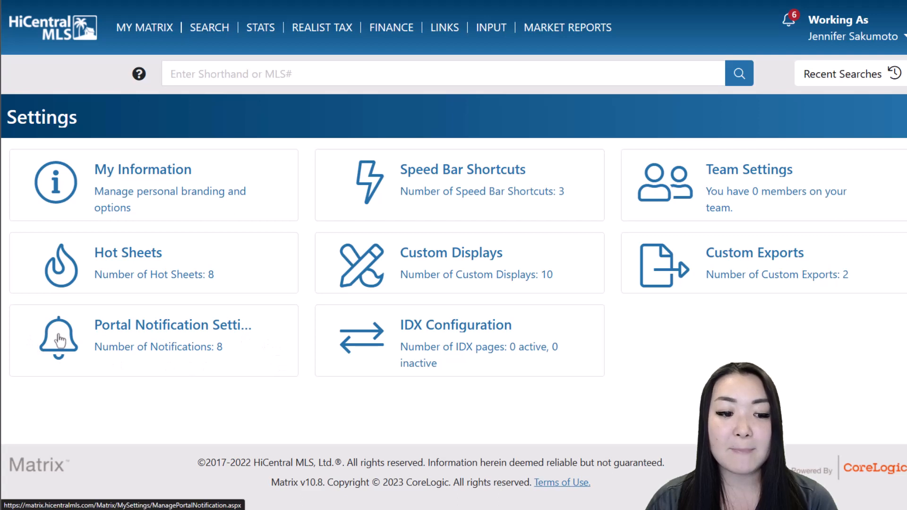
left_click(281, 359)
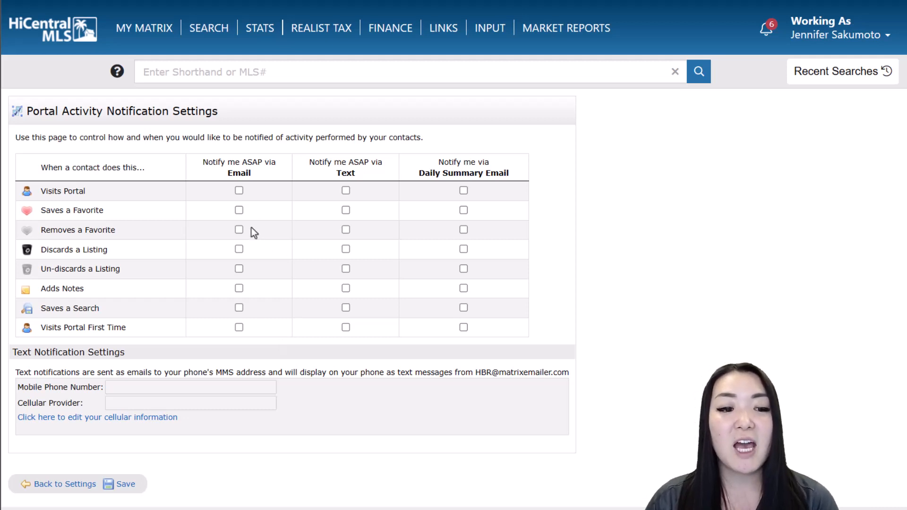
Enable email alerts for 'Saves a Favorite' and text alerts for 'Adds Notes', and open the cellular info fields
left_click(239, 210)
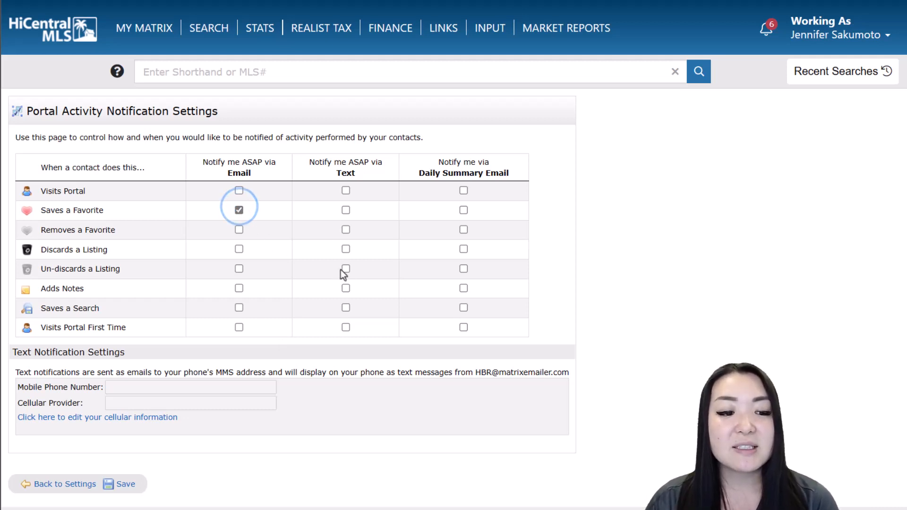
left_click(346, 289)
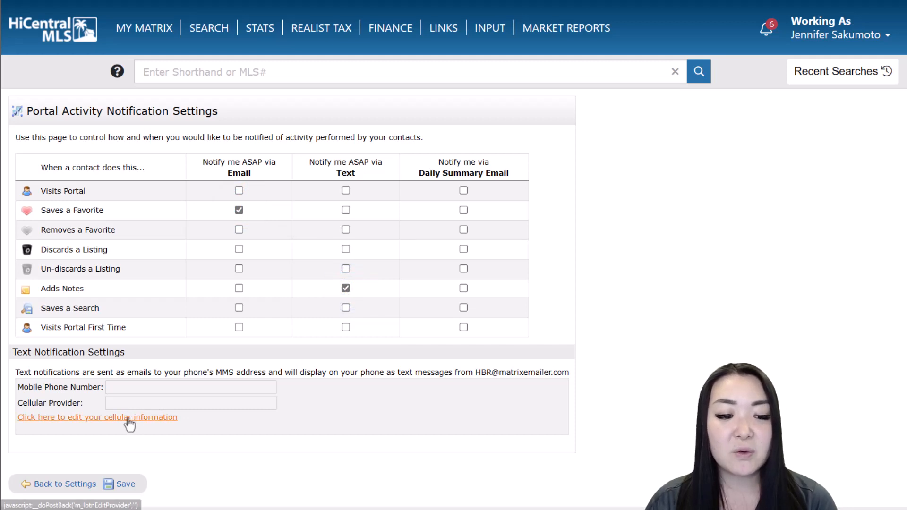
left_click(103, 418)
scroll(317, 397, "down", 2)
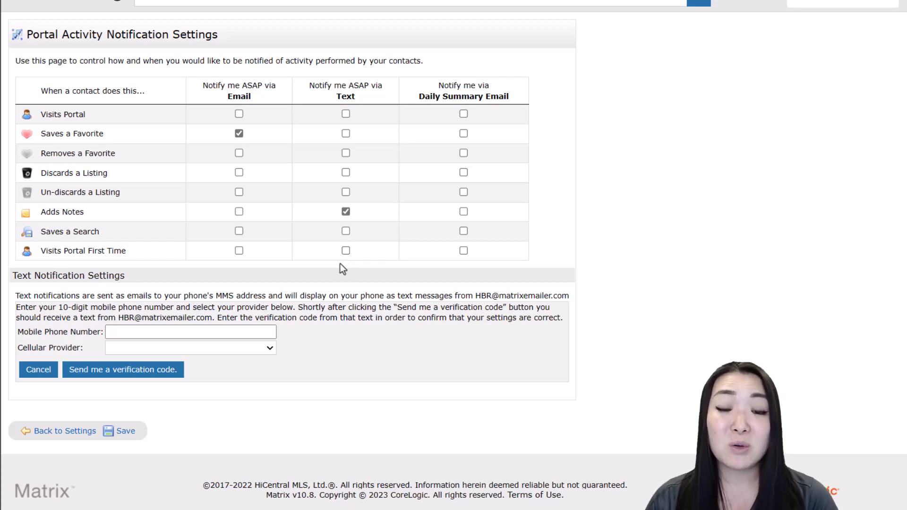
Go Back to Settings, then on to the My Matrix Dashboard
left_click(41, 431)
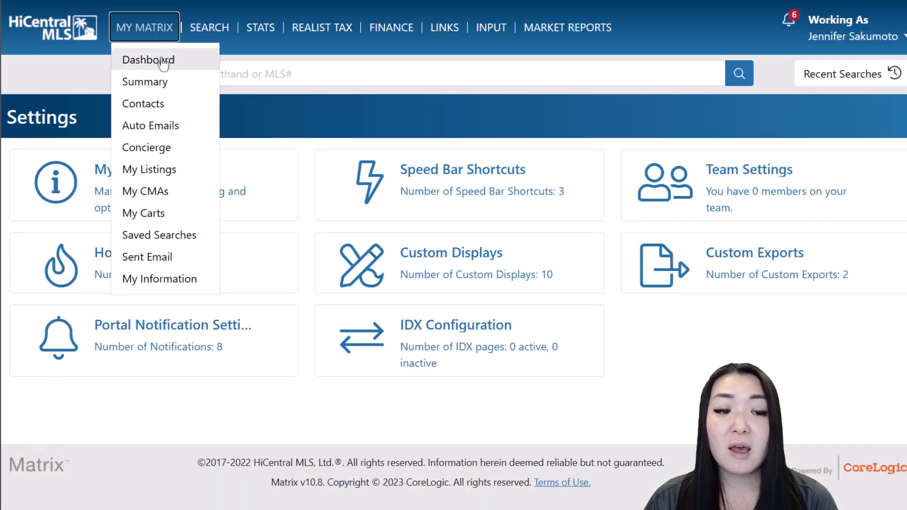
left_click(158, 59)
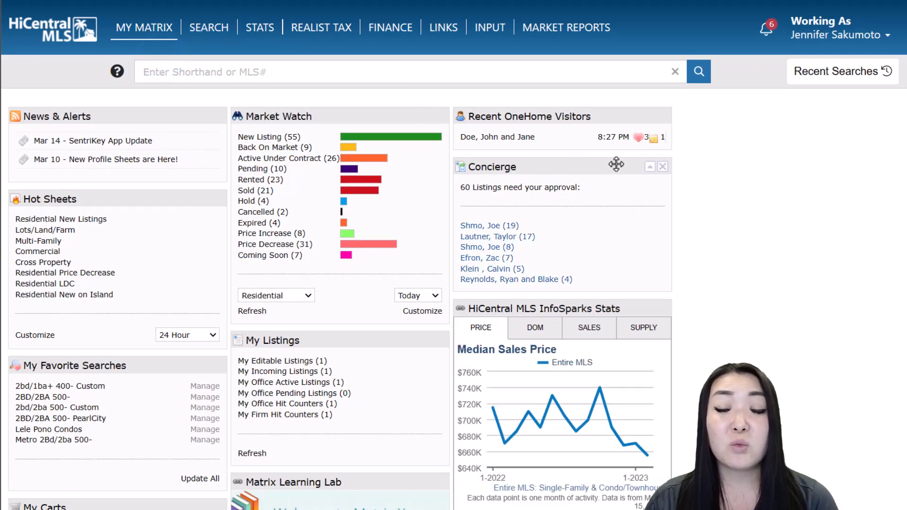